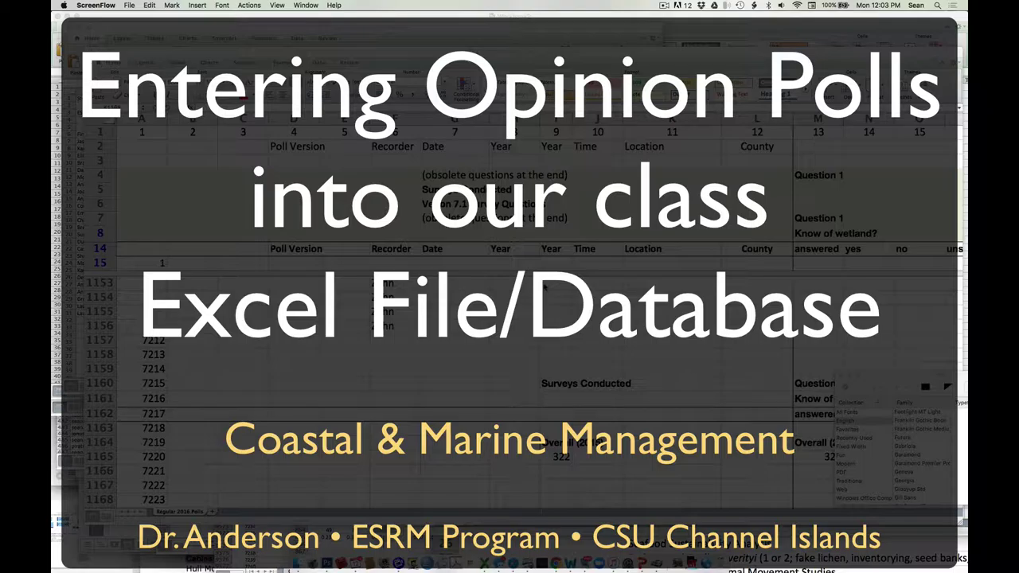
# Step: Narrow column I, the second Year column, until its 2015 values show as ##
pyautogui.scroll(3, 544, 285)
pyautogui.scroll(-1, 543, 285)
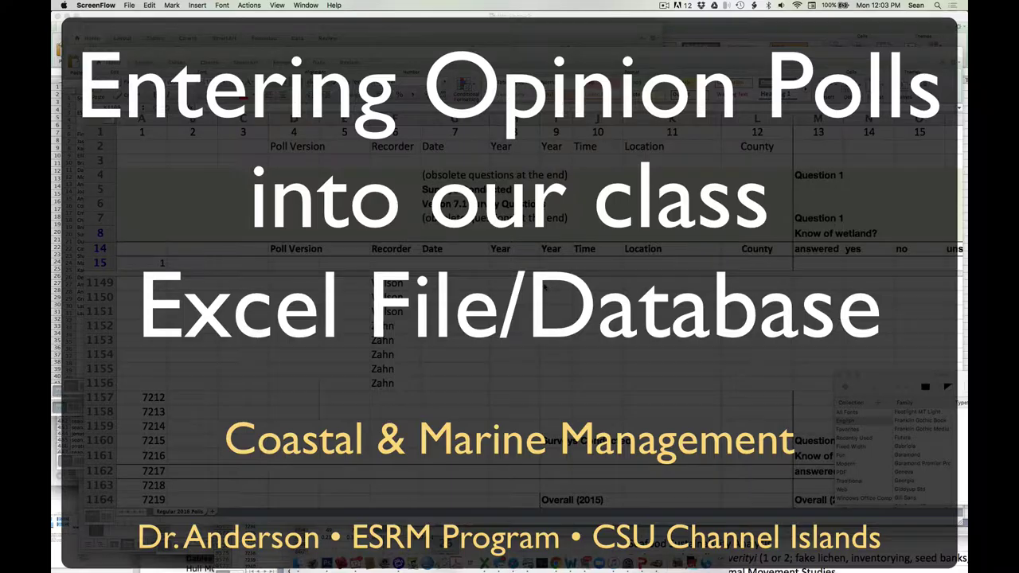
pyautogui.scroll(15, 543, 286)
pyautogui.hscroll(1, 543, 286)
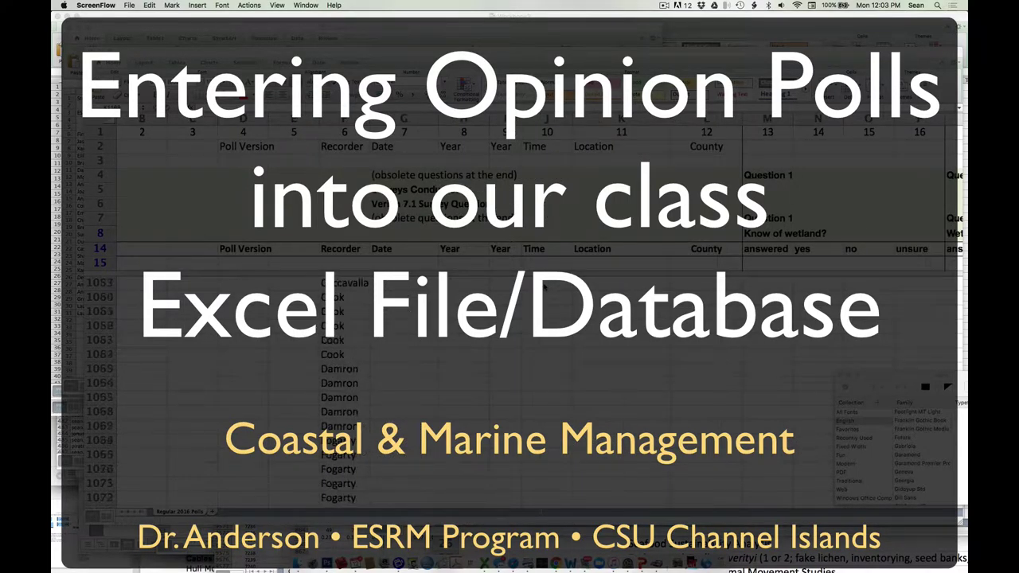
pyautogui.scroll(15, 543, 285)
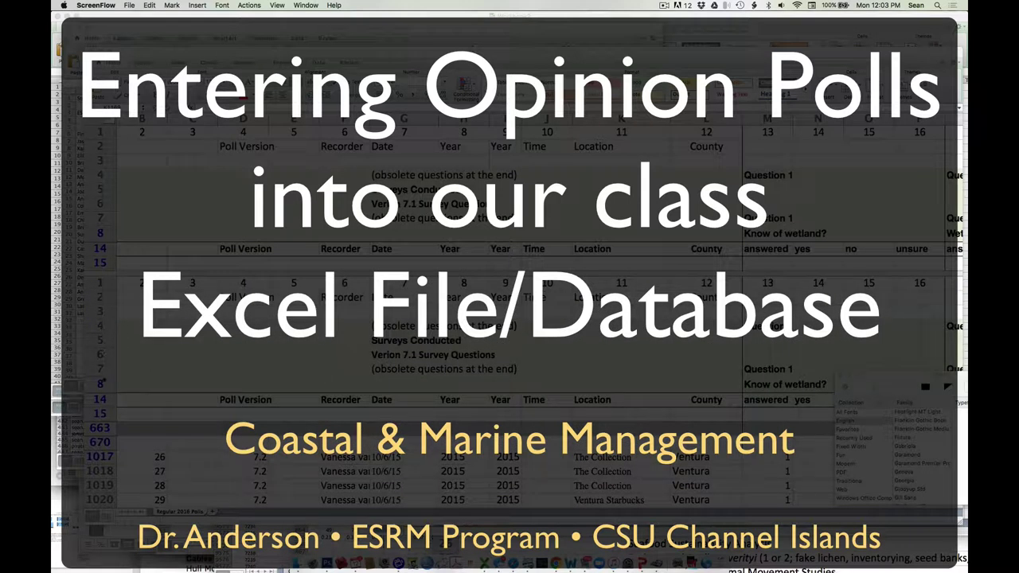
pyautogui.scroll(-1, 101, 385)
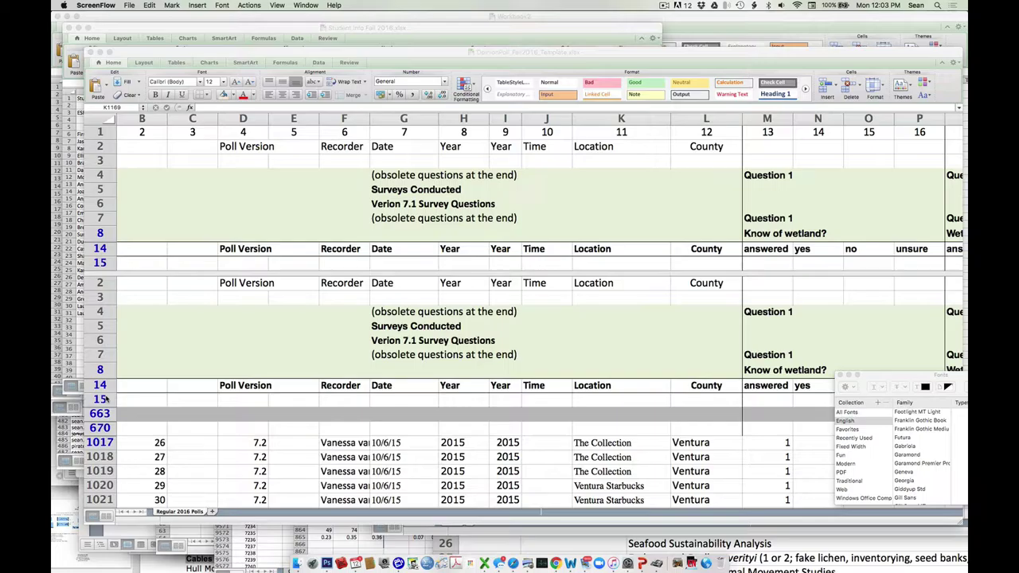
pyautogui.scroll(-3, 104, 395)
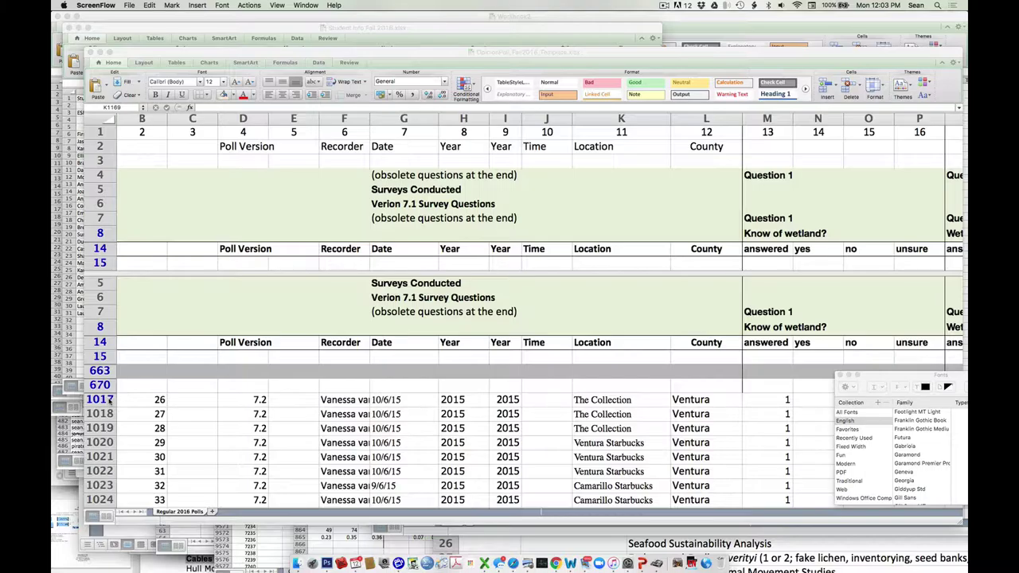
pyautogui.scroll(-4, 109, 400)
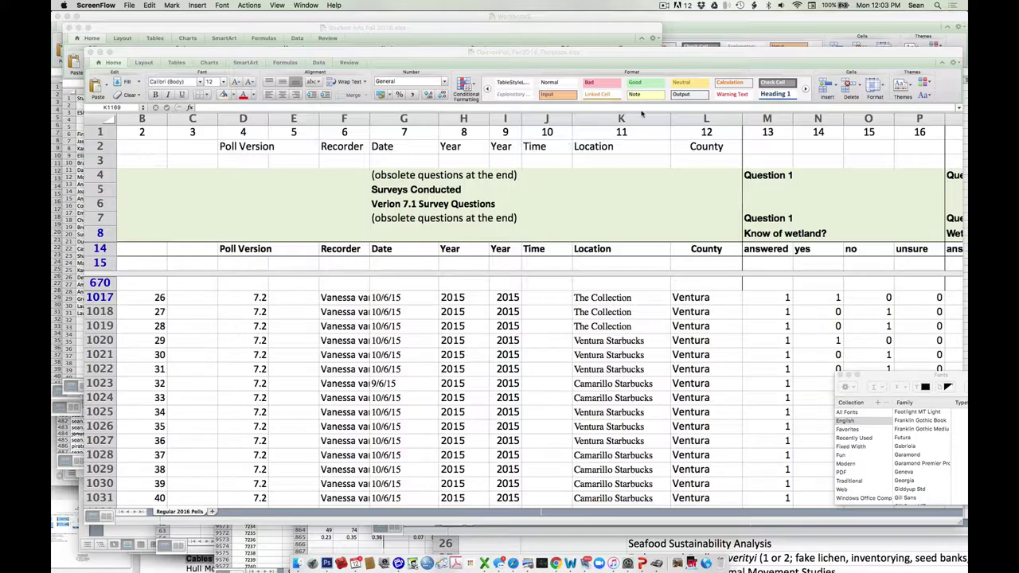
pyautogui.click(521, 118)
pyautogui.moveTo(521, 119); pyautogui.dragTo(507, 118)
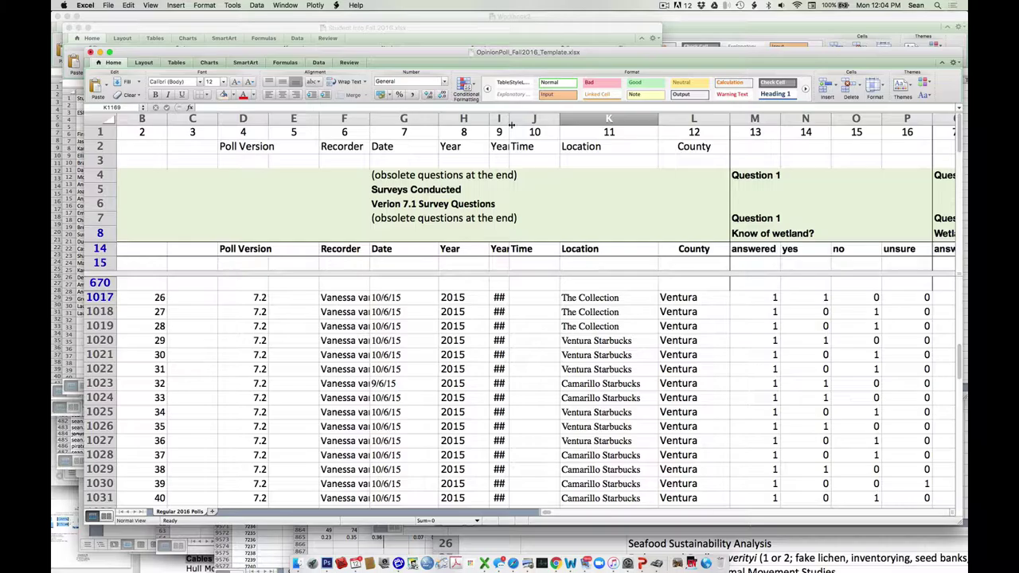
# Step: Widen and autofit column I, then set it to a width of 8.00
pyautogui.moveTo(508, 121); pyautogui.dragTo(535, 125)
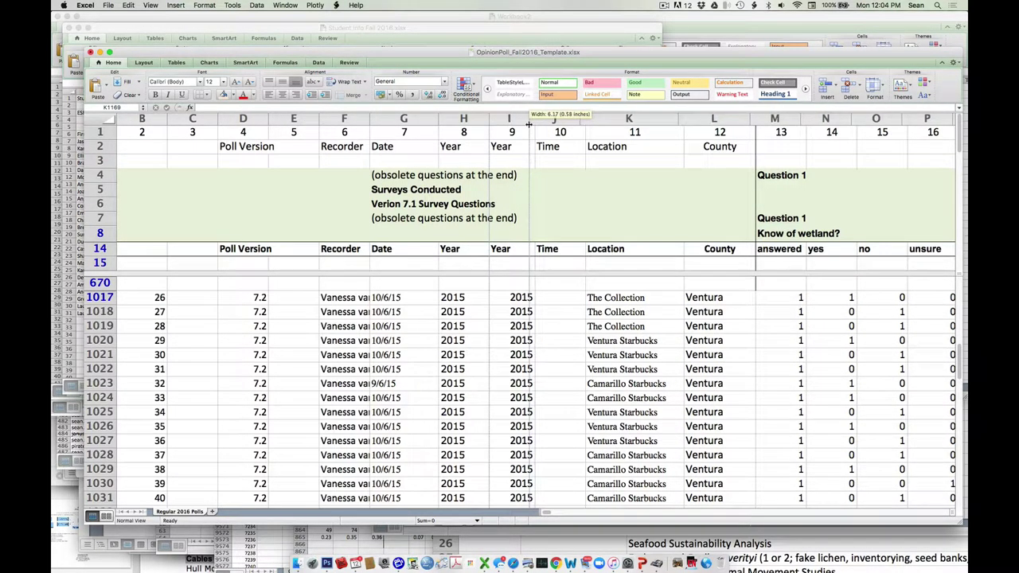
pyautogui.doubleClick(535, 123)
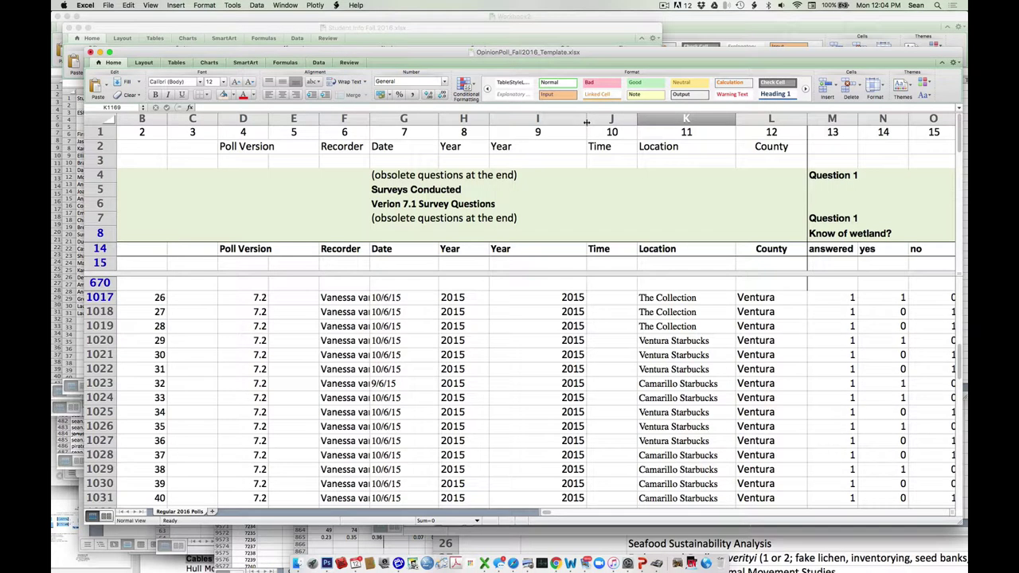
pyautogui.moveTo(587, 122); pyautogui.dragTo(527, 118)
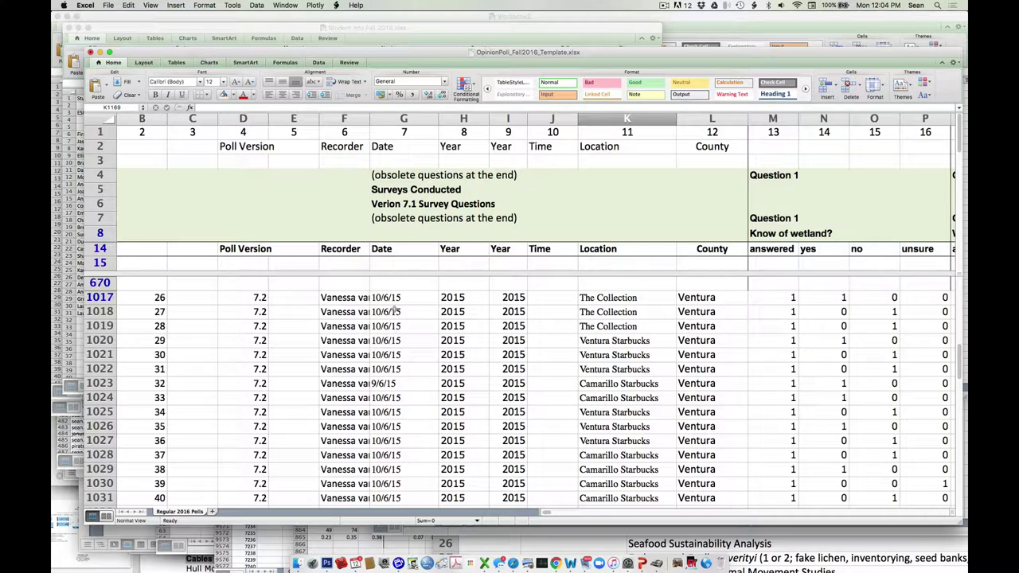
pyautogui.scroll(-5, 394, 310)
pyautogui.hscroll(-2, 318, 319)
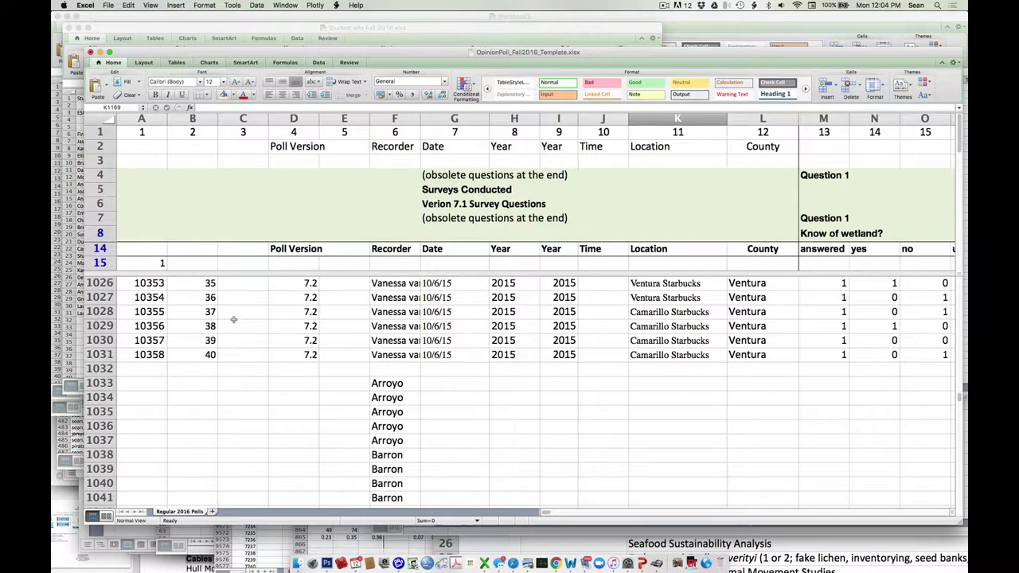
pyautogui.click(91, 325)
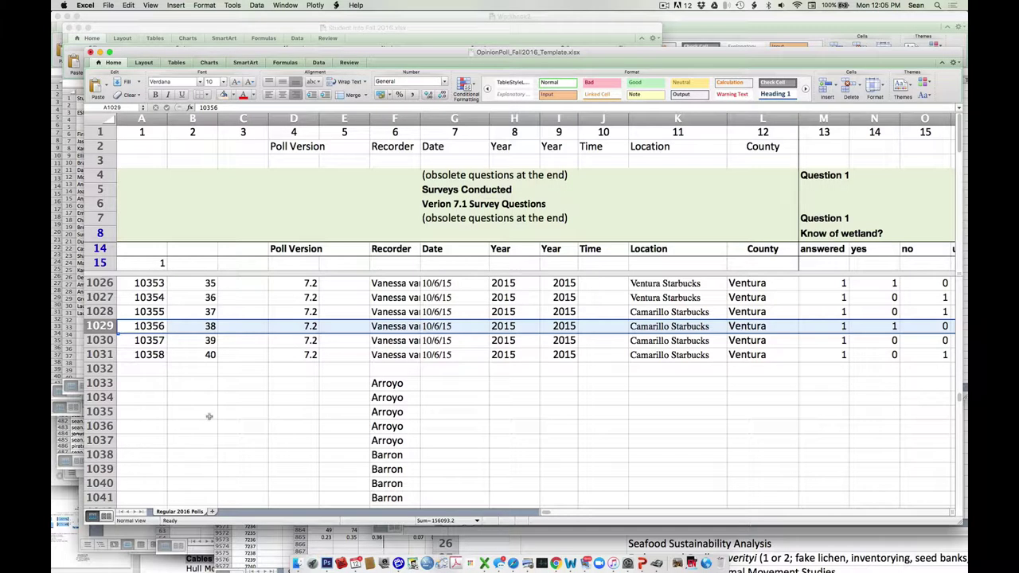
pyautogui.click(374, 384)
pyautogui.press('Down')
pyautogui.press('Down')
pyautogui.press('Down')
pyautogui.press('Down')
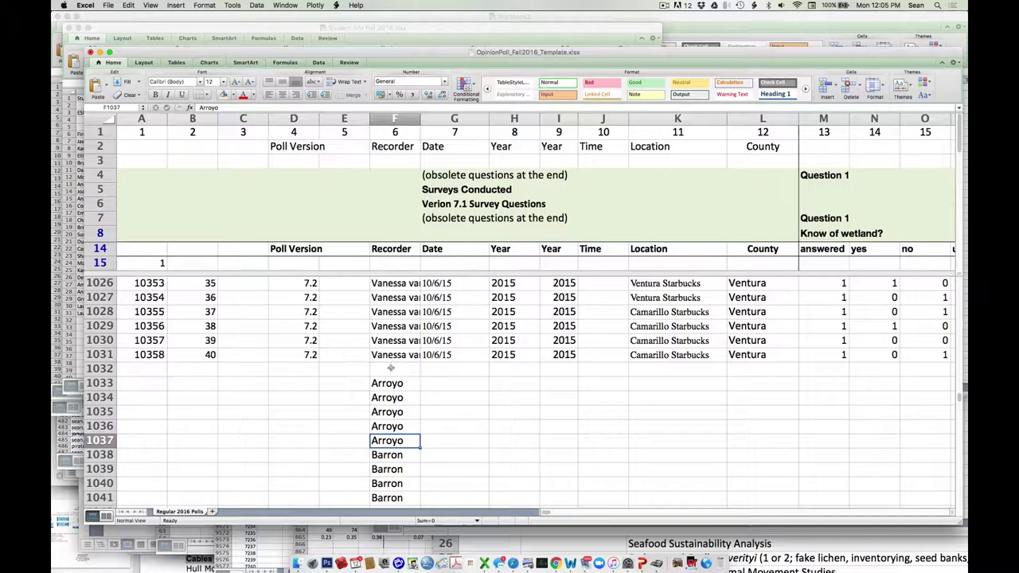
pyautogui.click(433, 381)
pyautogui.click(112, 383)
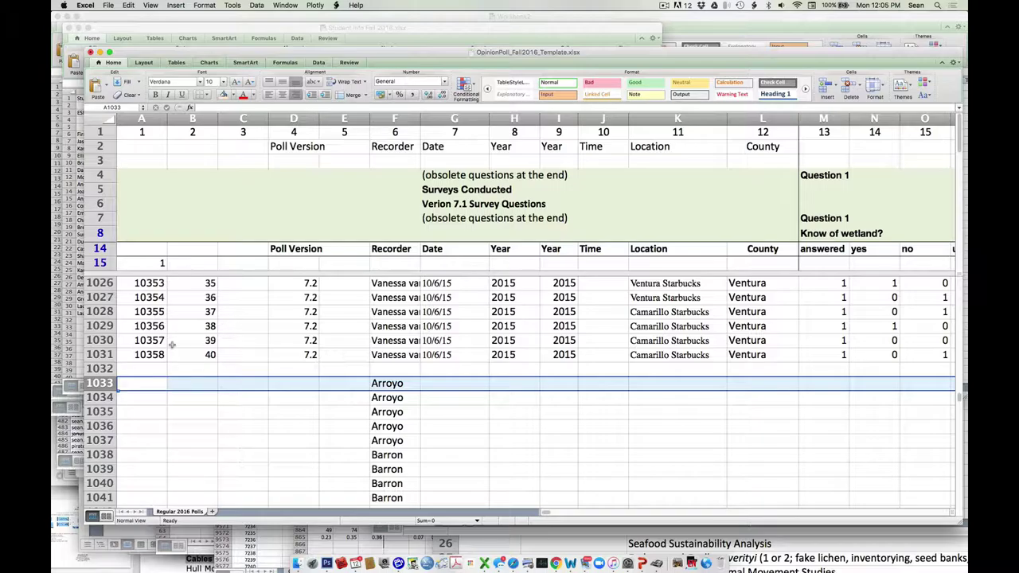
pyautogui.click(284, 386)
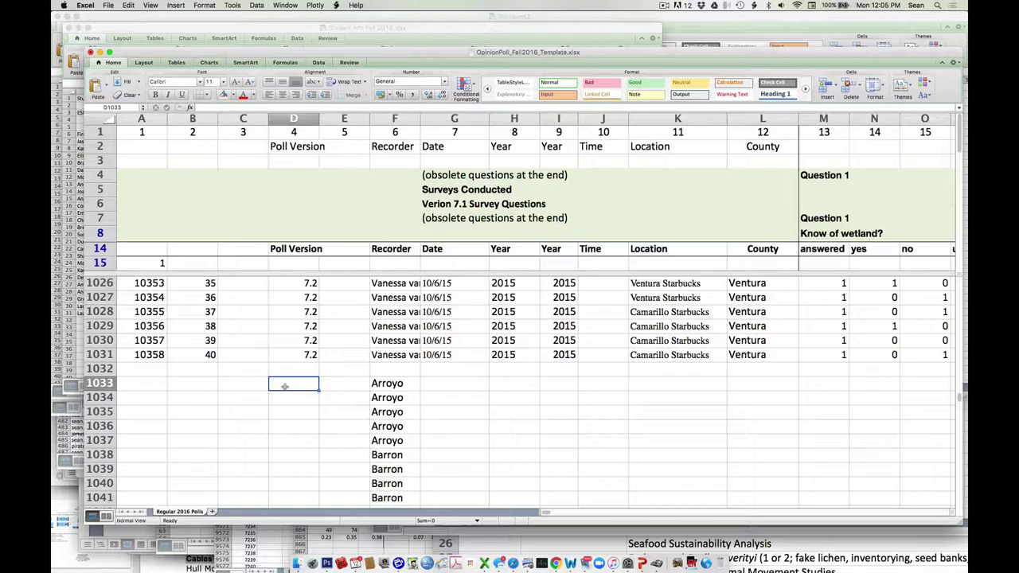
# Step: Enter poll version 9.3a in cell D1033
pyautogui.write('9.3a')
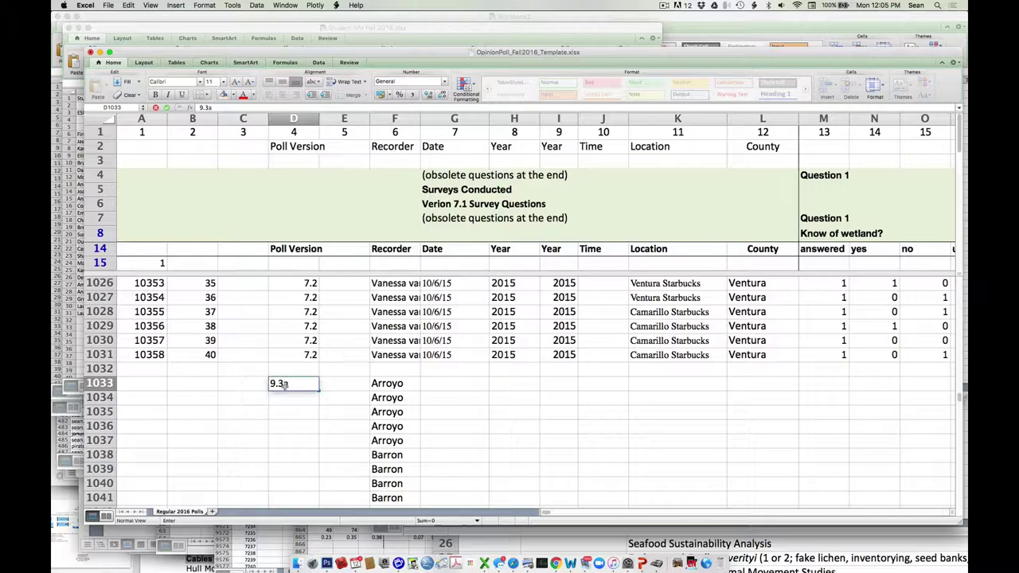
pyautogui.press('Return')
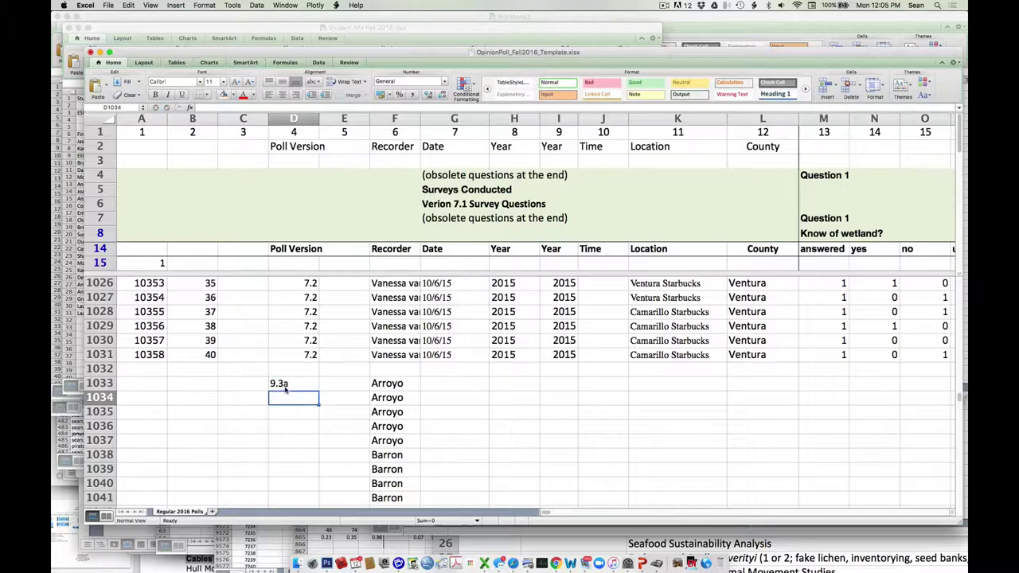
pyautogui.press('Up')
# Step: Move along row 1033 past Date, Year, Location and County to Question 1's answered column
pyautogui.press('Right')
pyautogui.press('Right')
pyautogui.press('Right')
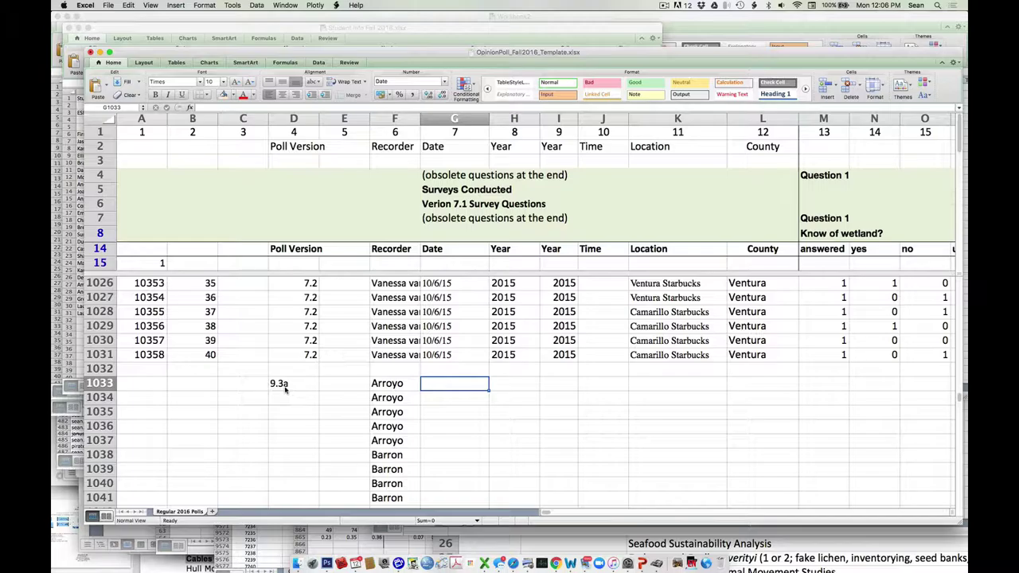
pyautogui.press('Right')
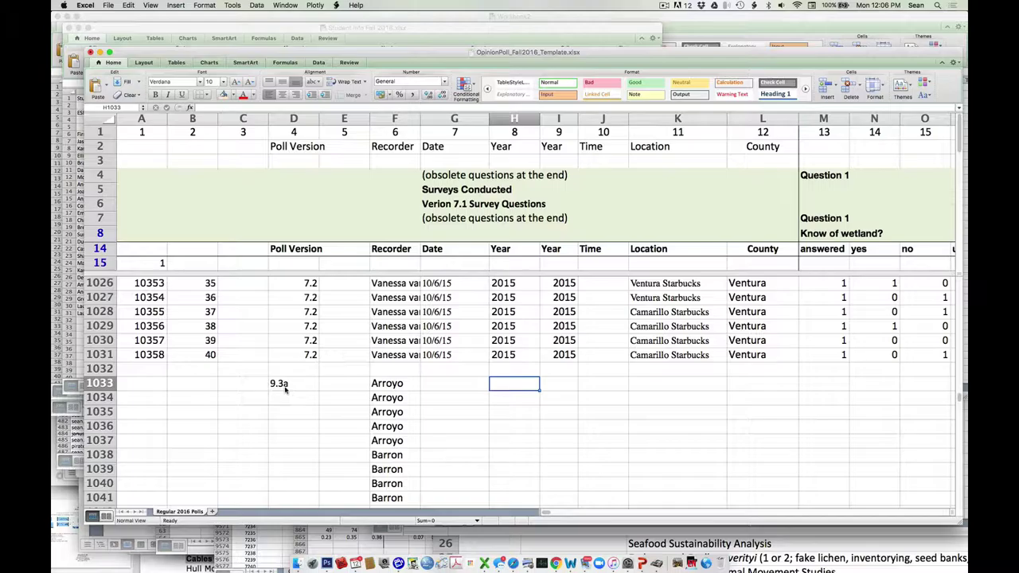
pyautogui.press('Right')
pyautogui.press('Right')
pyautogui.press('Right')
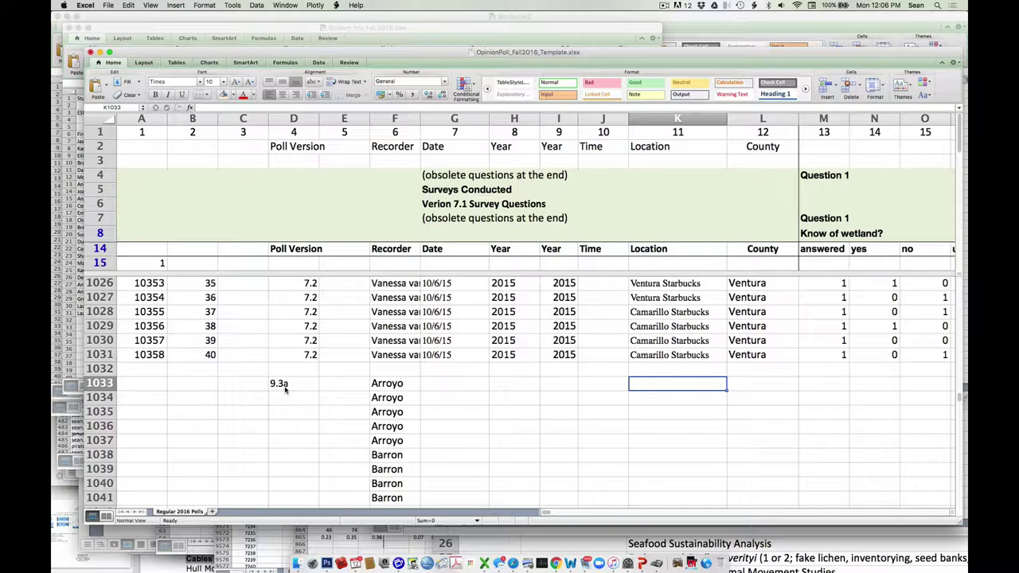
pyautogui.press('Right')
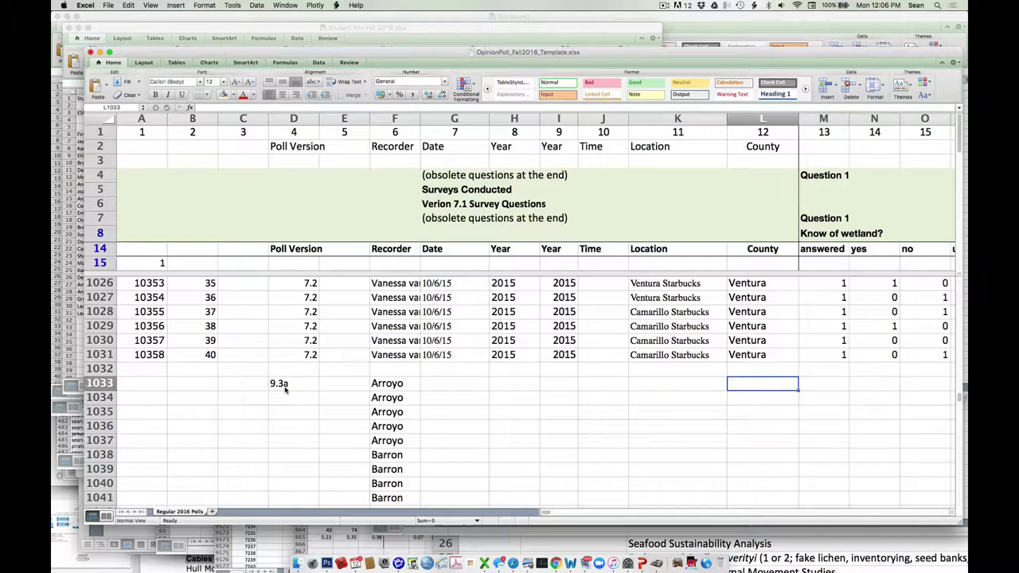
pyautogui.hscroll(5, 285, 389)
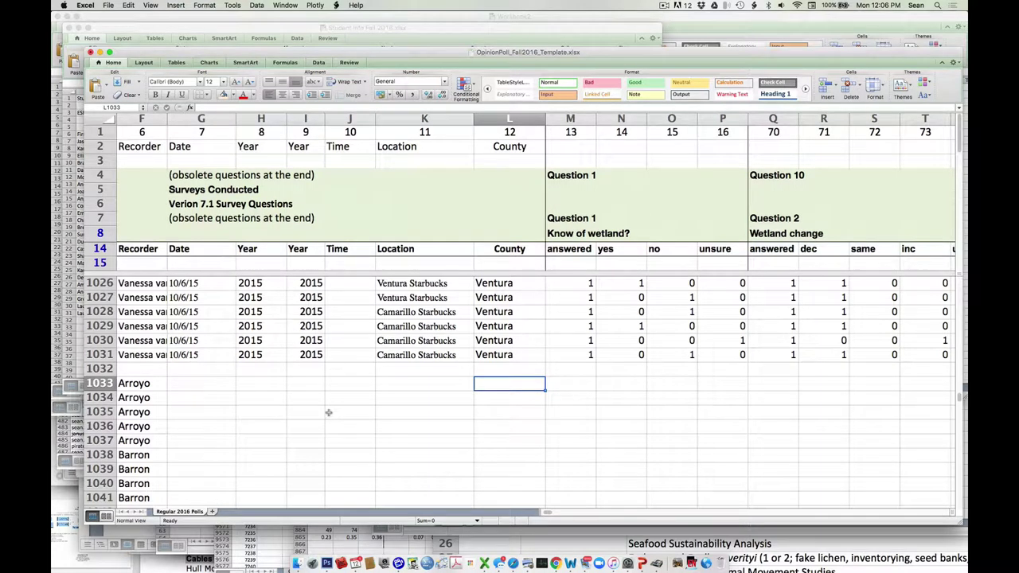
pyautogui.press('Right')
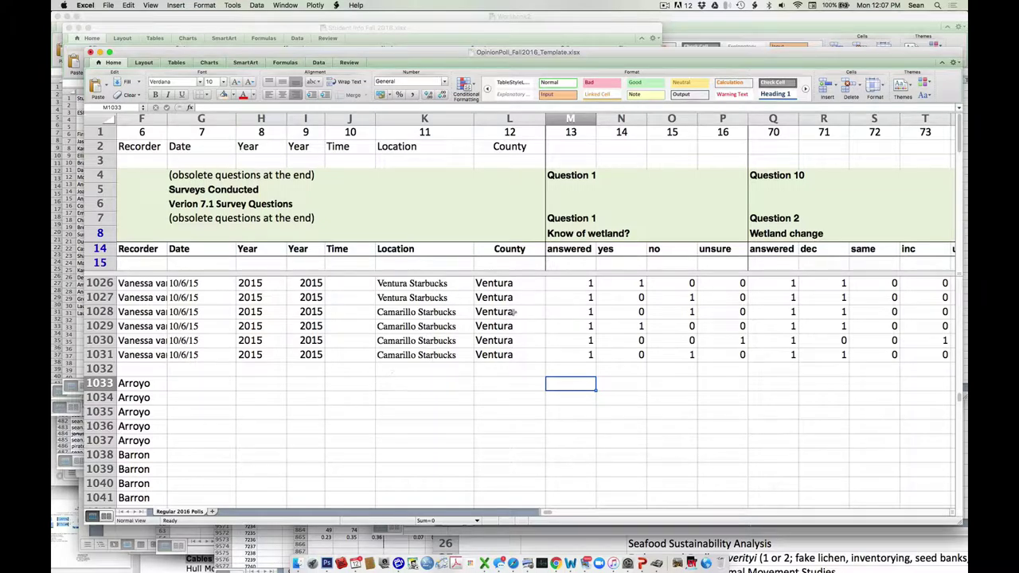
pyautogui.moveTo(570, 119); pyautogui.dragTo(703, 127)
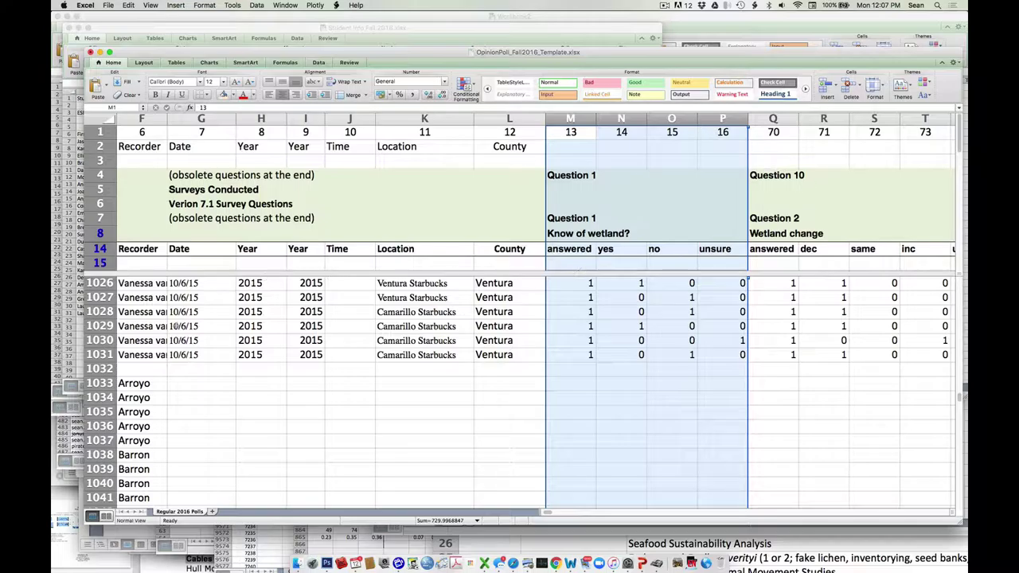
pyautogui.click(110, 382)
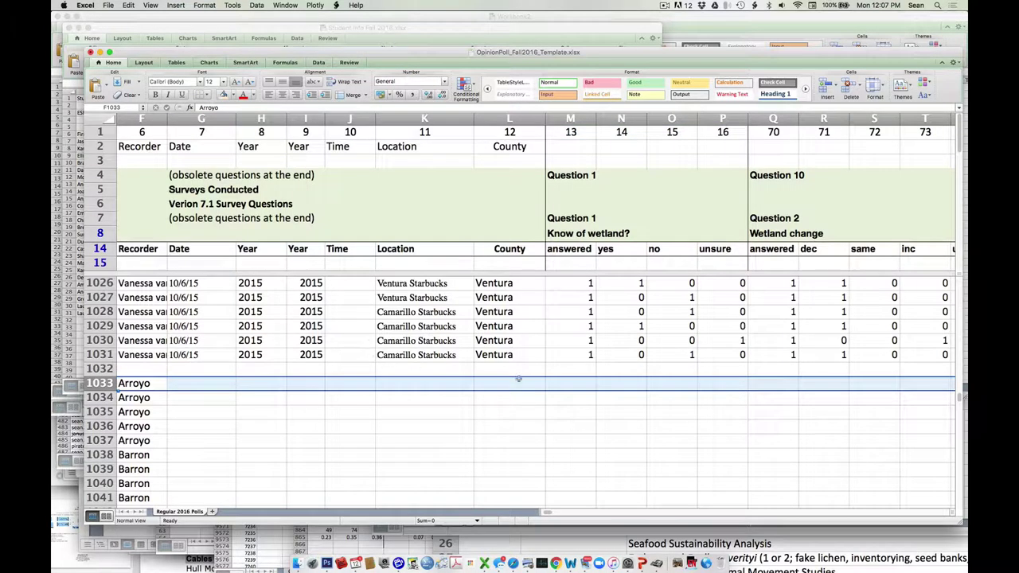
# Step: Enter Question 1 codes 1, 1, 0, 0 in M1033:P1033
pyautogui.click(570, 386)
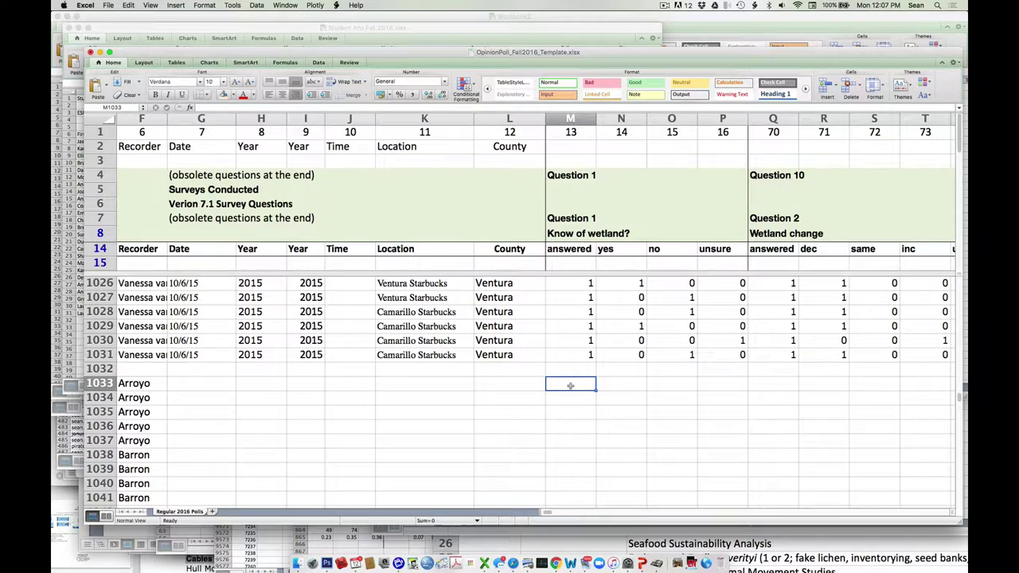
pyautogui.write('1')
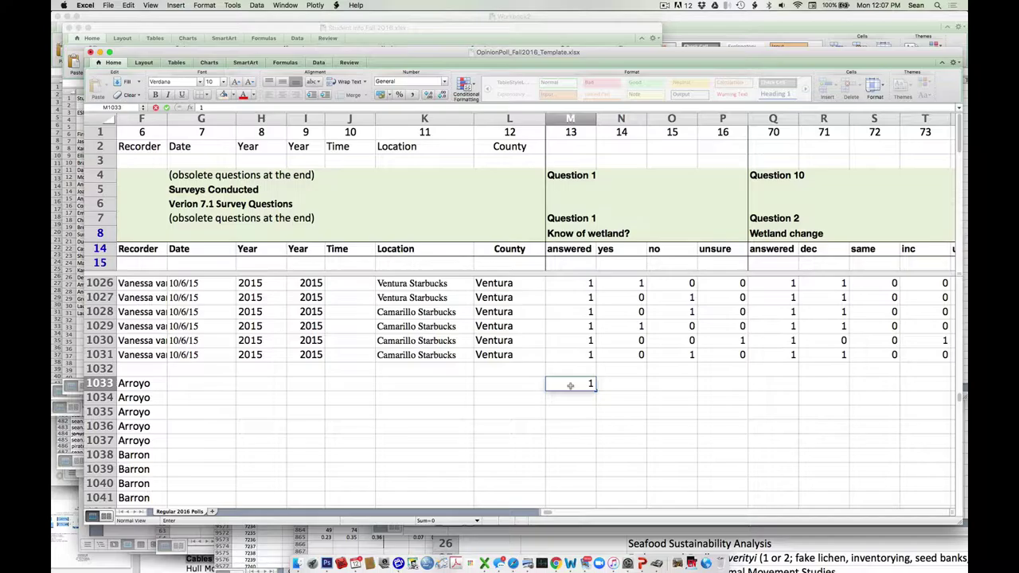
pyautogui.press('Return')
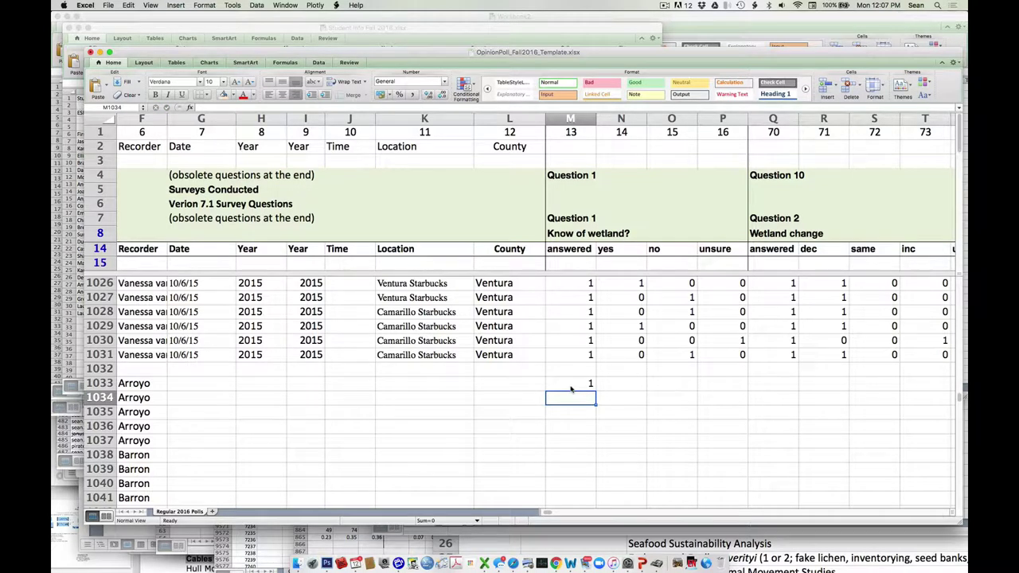
pyautogui.press('Up')
pyautogui.press('Right')
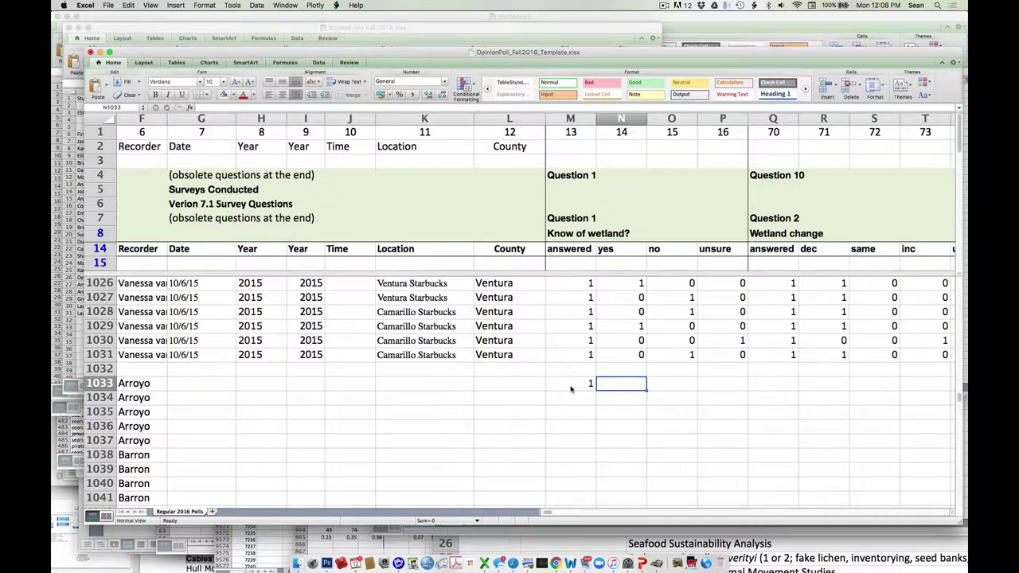
pyautogui.write('1')
pyautogui.press('Tab')
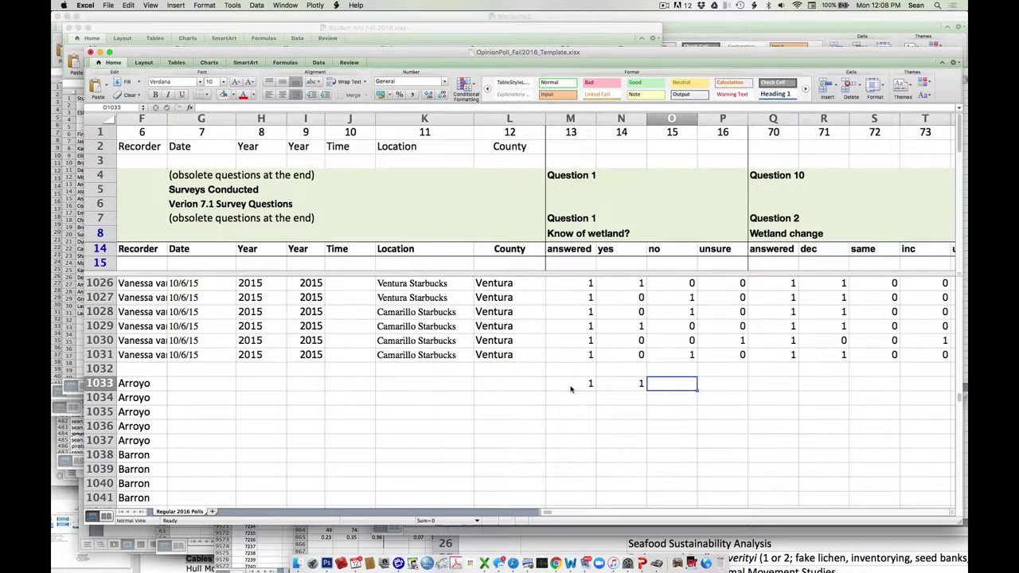
pyautogui.write('0')
pyautogui.press('Tab')
pyautogui.write('0')
pyautogui.press('Tab')
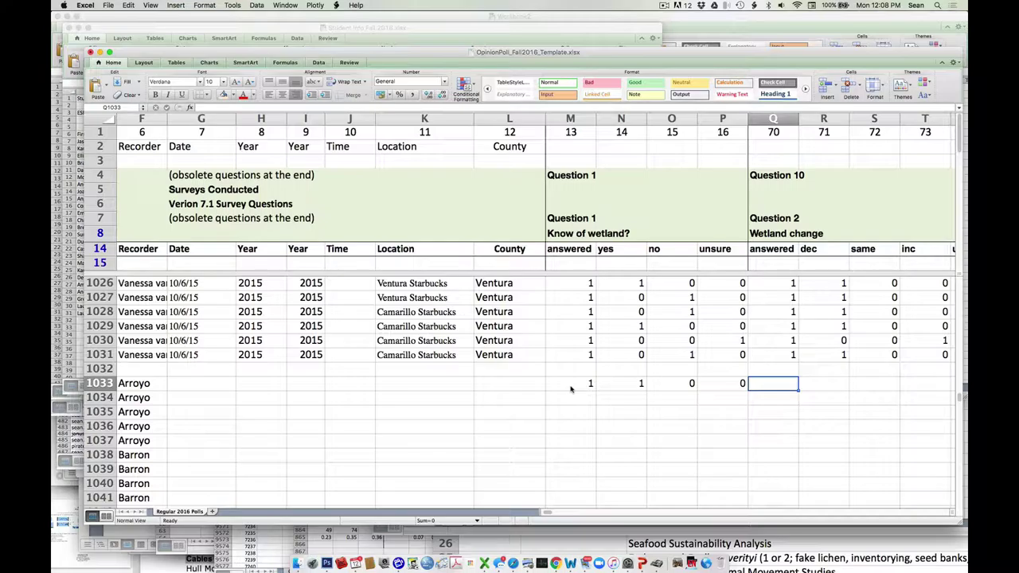
# Step: Enter Question 2 codes 1, 0, 0, 0, 1 in Q1033:U1033
pyautogui.hscroll(3, 570, 389)
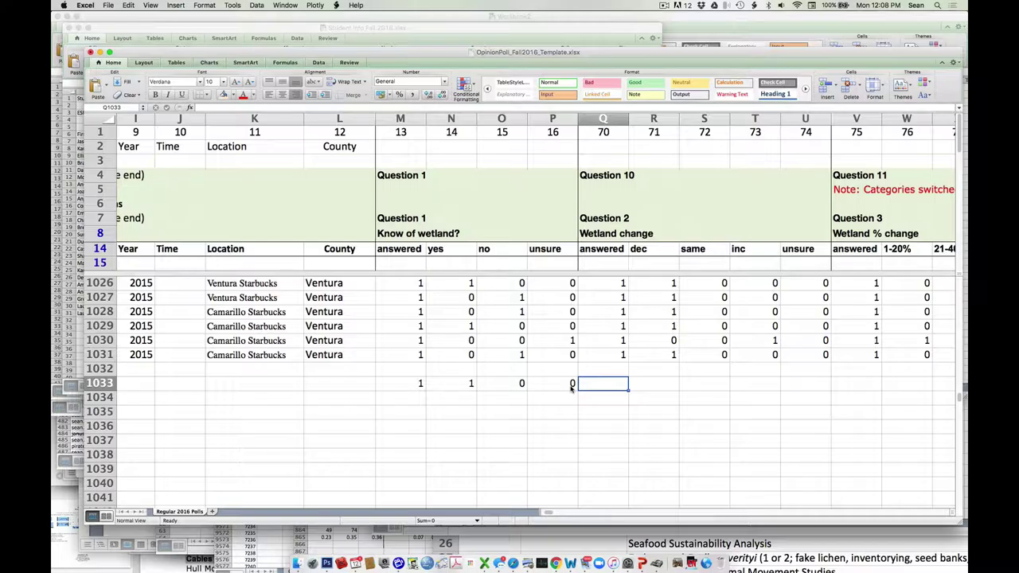
pyautogui.write('1')
pyautogui.press('Right')
pyautogui.press('Right')
pyautogui.press('Right')
pyautogui.press('Right')
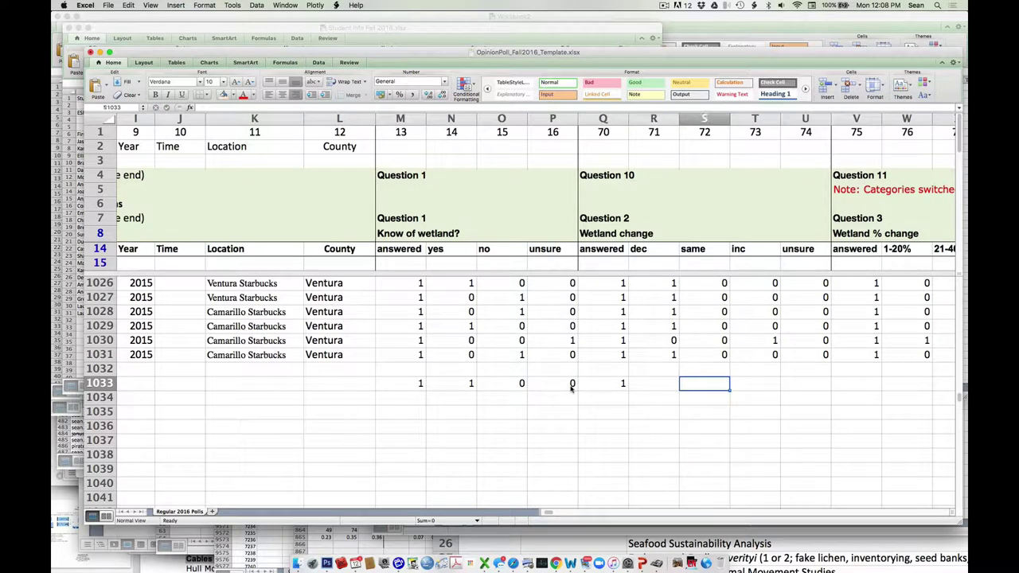
pyautogui.write('1')
pyautogui.press('Left')
pyautogui.press('Left')
pyautogui.press('Left')
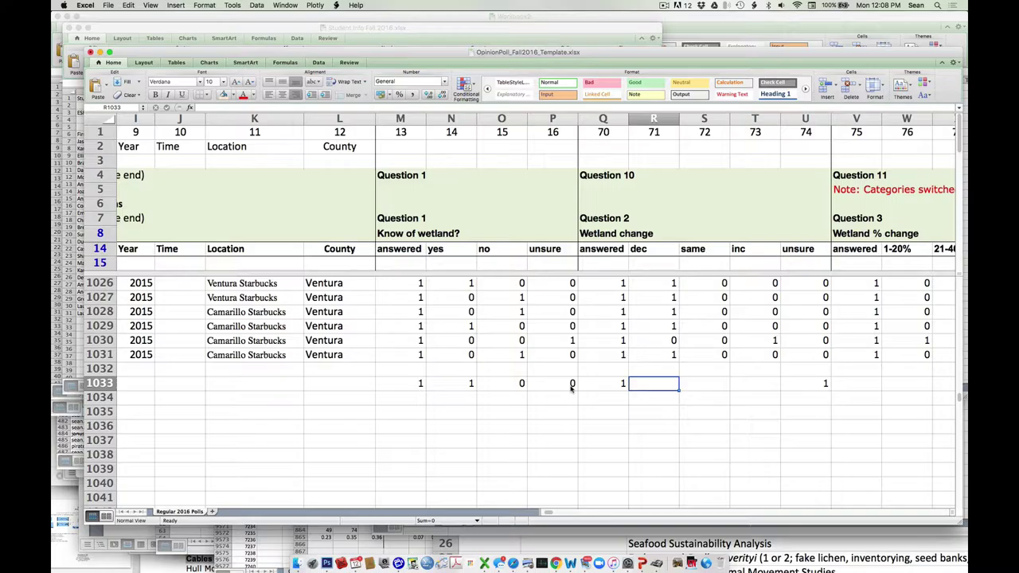
pyautogui.write('0')
pyautogui.press('Right')
pyautogui.write('0')
pyautogui.press('Right')
pyautogui.write('0')
pyautogui.press('Right')
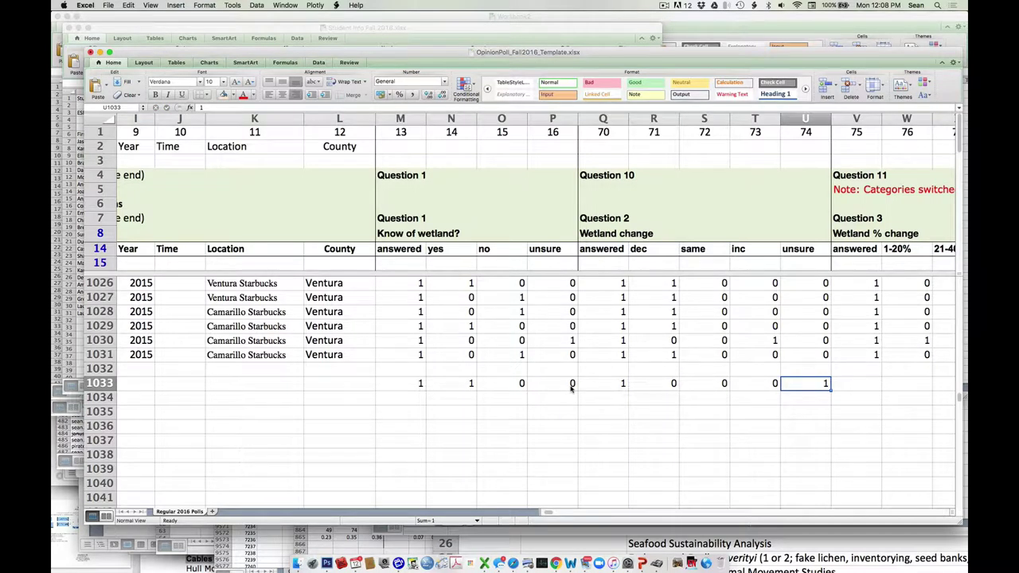
pyautogui.press('Right')
pyautogui.press('Right')
pyautogui.press('Right')
pyautogui.press('Right')
pyautogui.press('Right')
pyautogui.press('Right')
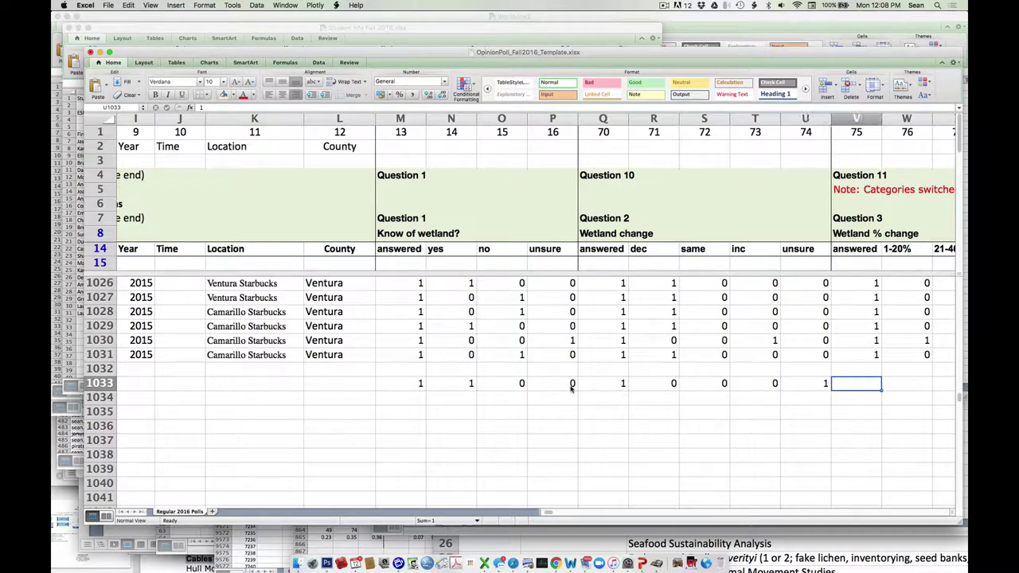
# Step: Put 0 under Question 3 answered in V1033 and move to Question 4's answered cell
pyautogui.press('Left')
pyautogui.press('Left')
pyautogui.press('Left')
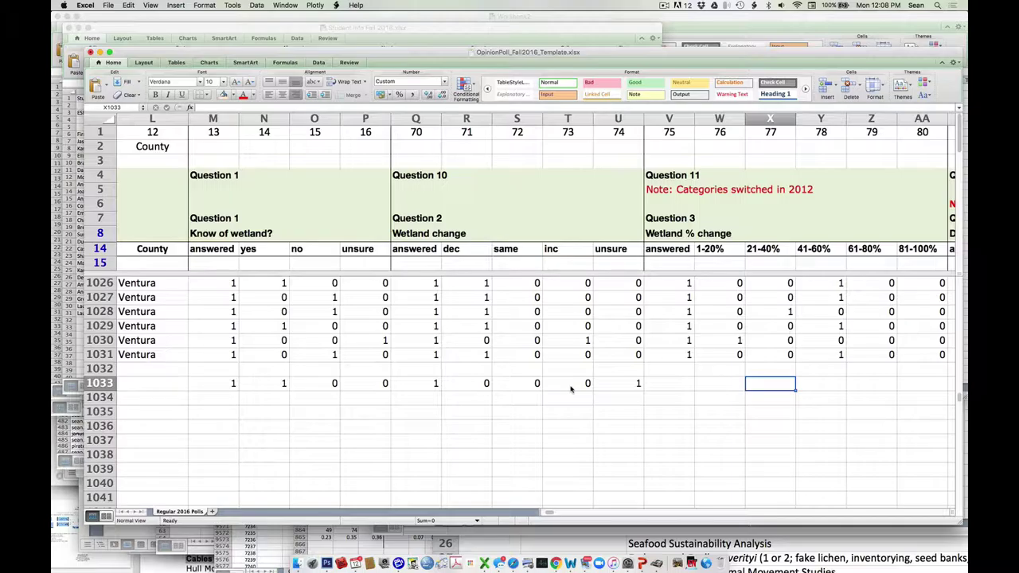
pyautogui.press('Left')
pyautogui.press('Left')
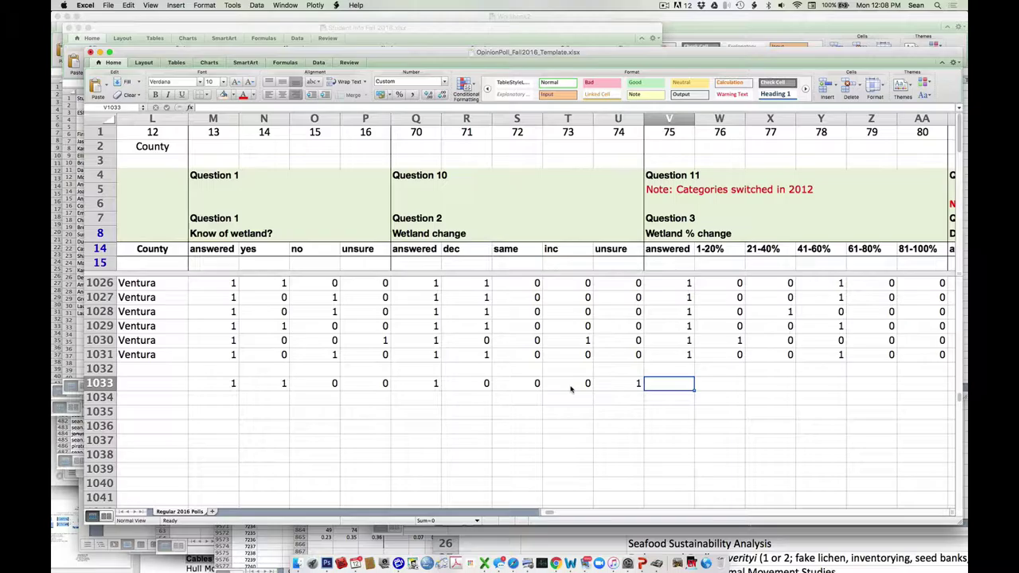
pyautogui.write('0')
pyautogui.press('Return')
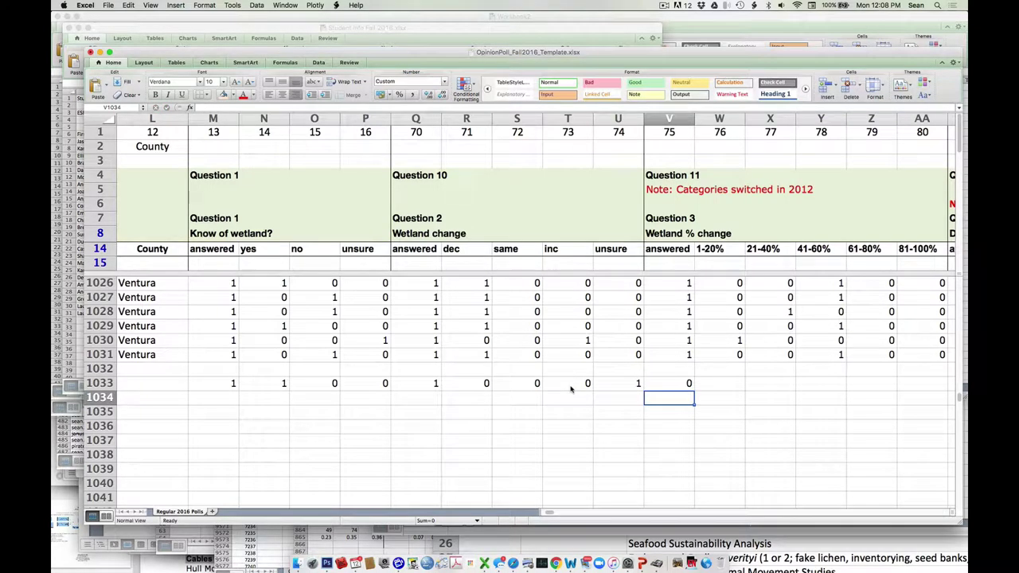
pyautogui.press('Up')
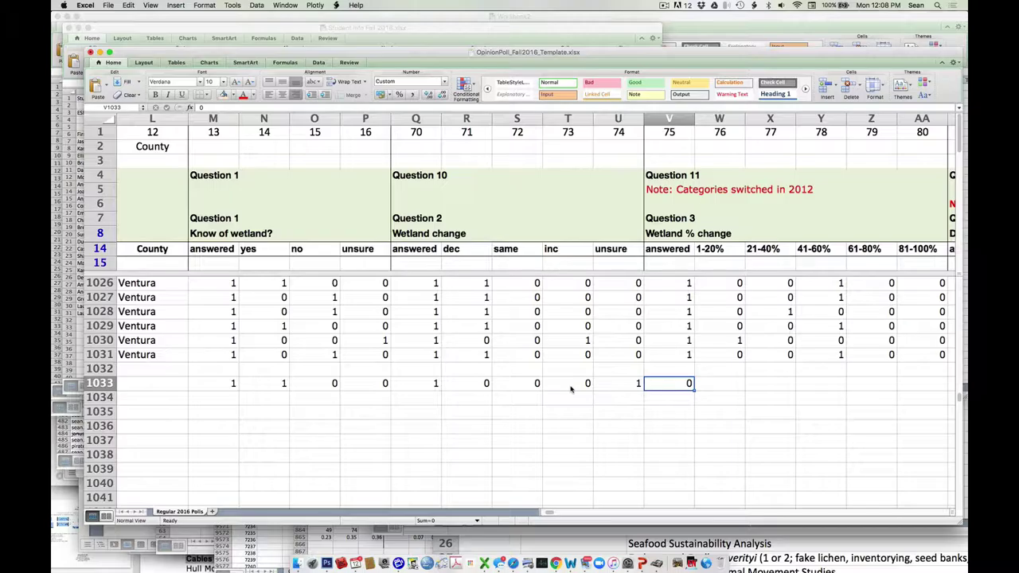
pyautogui.press('Right')
pyautogui.press('Right')
pyautogui.press('Right')
pyautogui.press('Right')
pyautogui.press('Right')
pyautogui.press('Right')
pyautogui.press('Right')
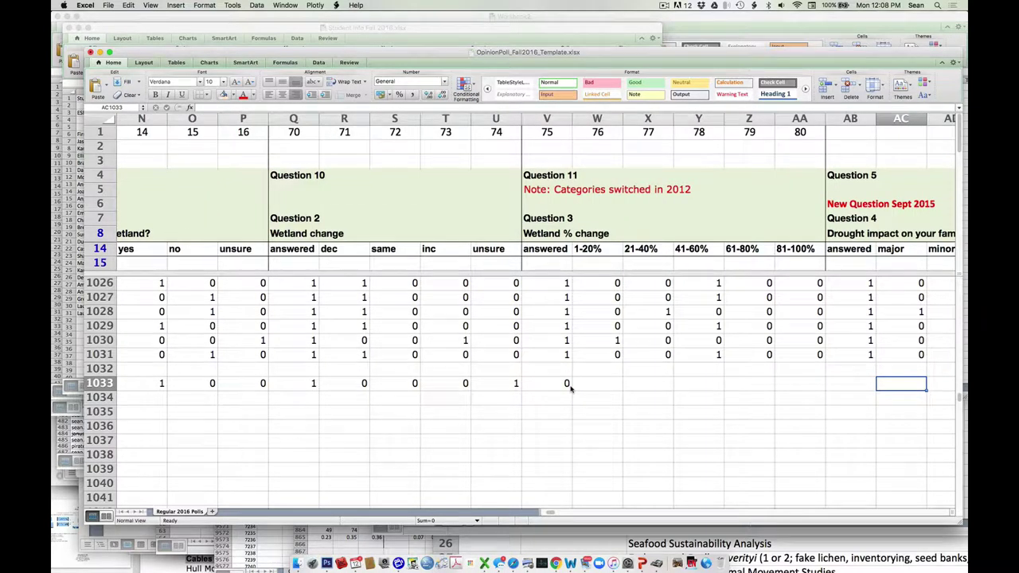
pyautogui.press('Left')
pyautogui.press('Left')
pyautogui.press('Left')
pyautogui.press('Left')
pyautogui.press('Left')
pyautogui.press('Left')
pyautogui.press('Right')
pyautogui.press('Right')
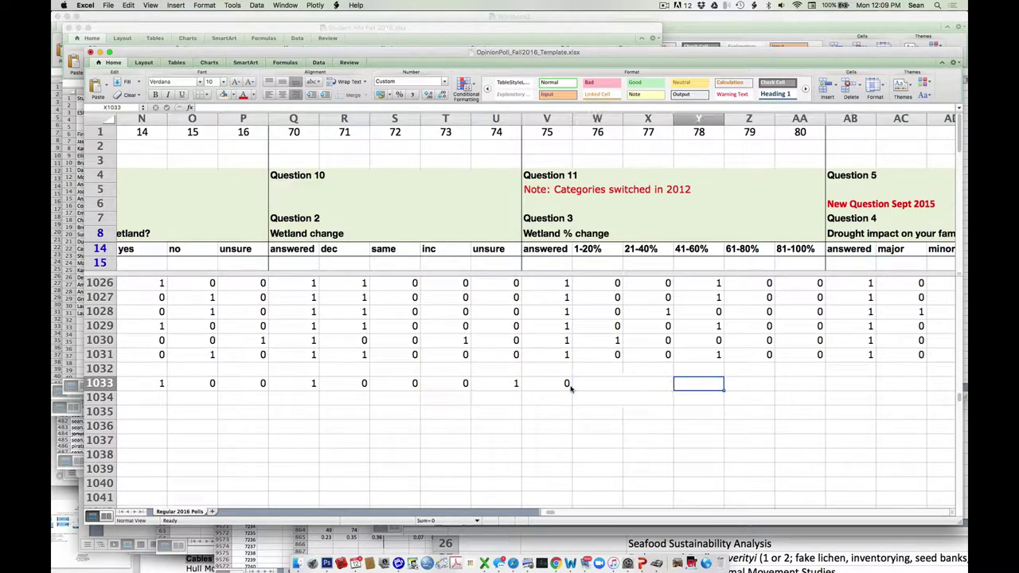
pyautogui.press('Right')
pyautogui.press('Right')
pyautogui.press('Right')
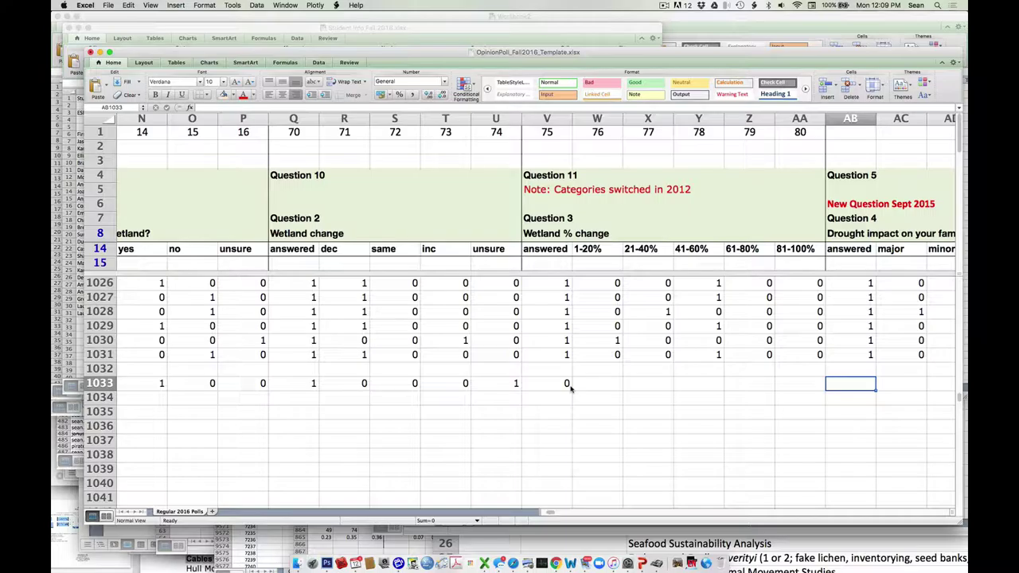
pyautogui.hscroll(3, 570, 388)
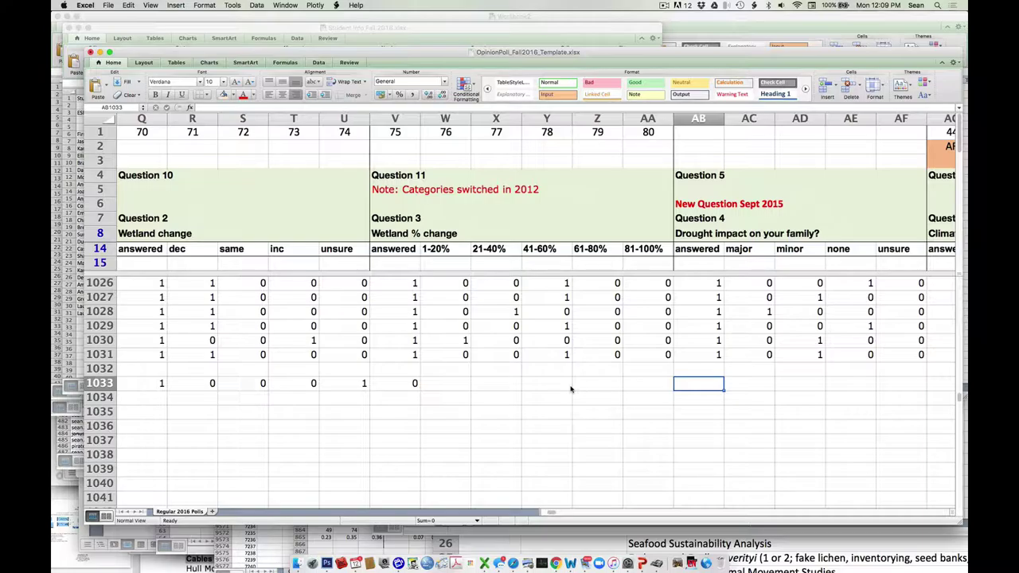
pyautogui.hscroll(5, 571, 389)
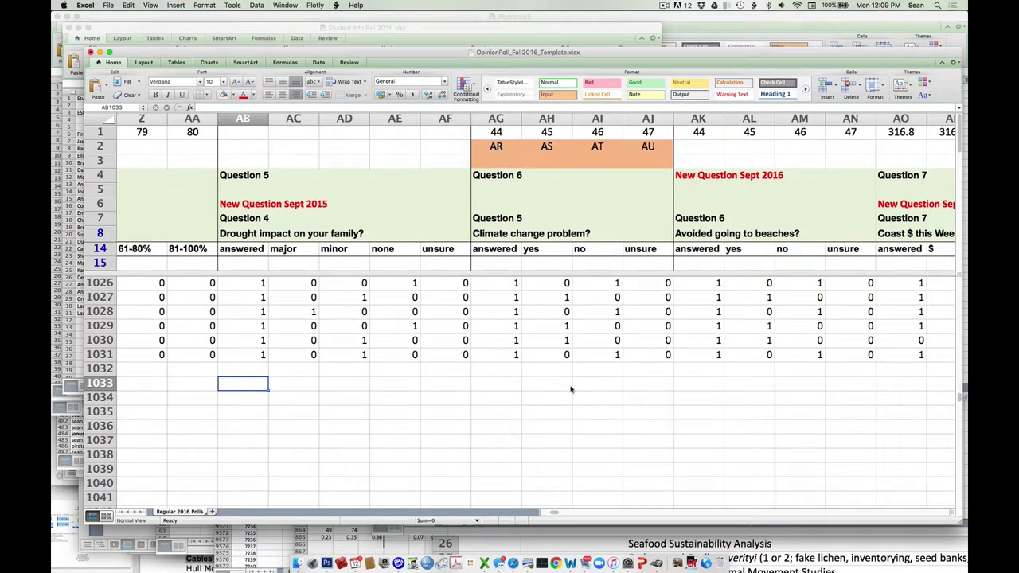
pyautogui.press('Right')
pyautogui.press('Right')
pyautogui.press('Right')
pyautogui.press('Right')
pyautogui.press('Right')
pyautogui.press('Right')
pyautogui.press('Right')
pyautogui.press('Right')
pyautogui.press('Right')
pyautogui.press('Right')
pyautogui.press('Right')
pyautogui.press('Right')
pyautogui.press('Right')
pyautogui.press('Right')
pyautogui.press('Right')
pyautogui.press('Right')
pyautogui.press('Right')
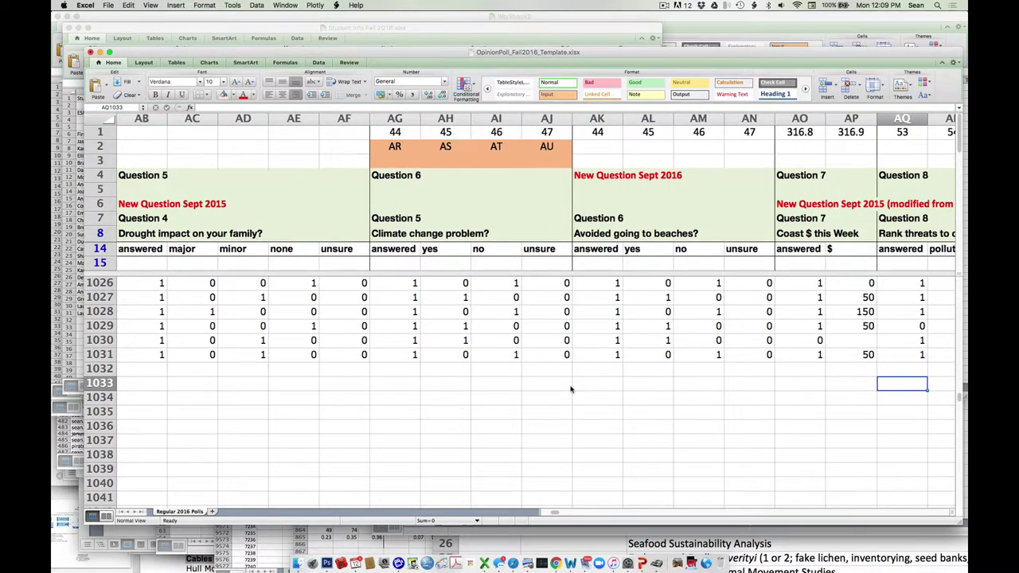
pyautogui.press('Right')
pyautogui.press('Right')
pyautogui.press('Right')
pyautogui.press('Left')
pyautogui.press('Left')
pyautogui.press('Left')
pyautogui.press('Left')
pyautogui.press('Left')
pyautogui.press('Left')
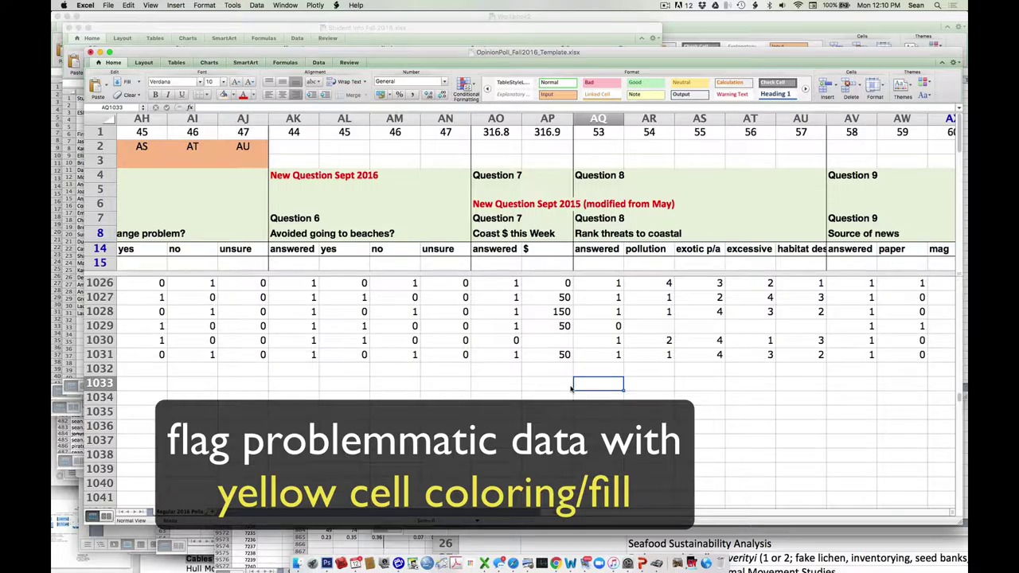
pyautogui.write('1')
# Step: Enter rank 4 in each of the four Question 8 threat cells AR1033:AU1033
pyautogui.press('Tab')
pyautogui.write('4')
pyautogui.press('Tab')
pyautogui.write('4')
pyautogui.press('Tab')
pyautogui.write('4')
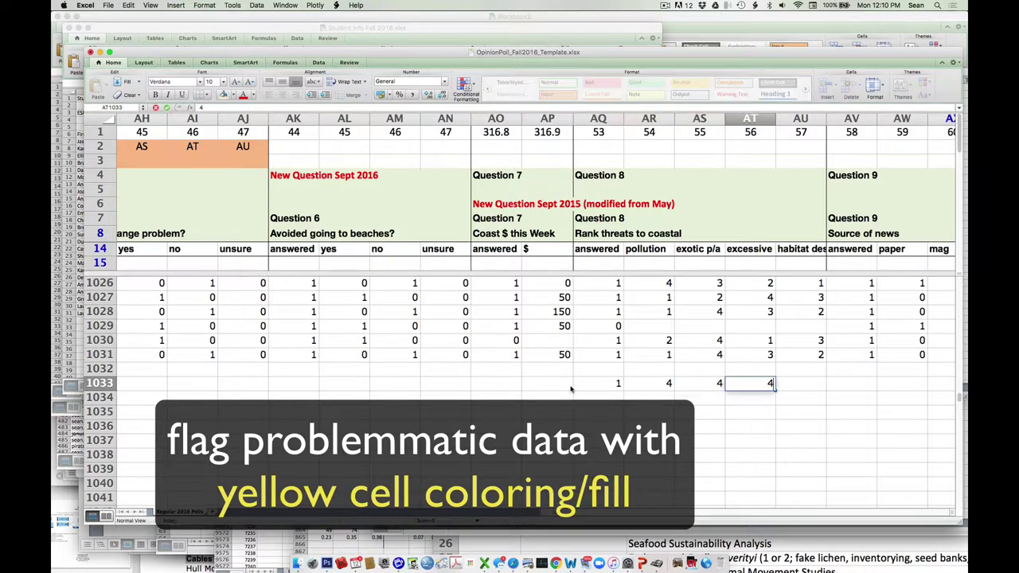
pyautogui.press('Tab')
pyautogui.write('4')
pyautogui.press('Left')
pyautogui.press('Left')
pyautogui.press('Left')
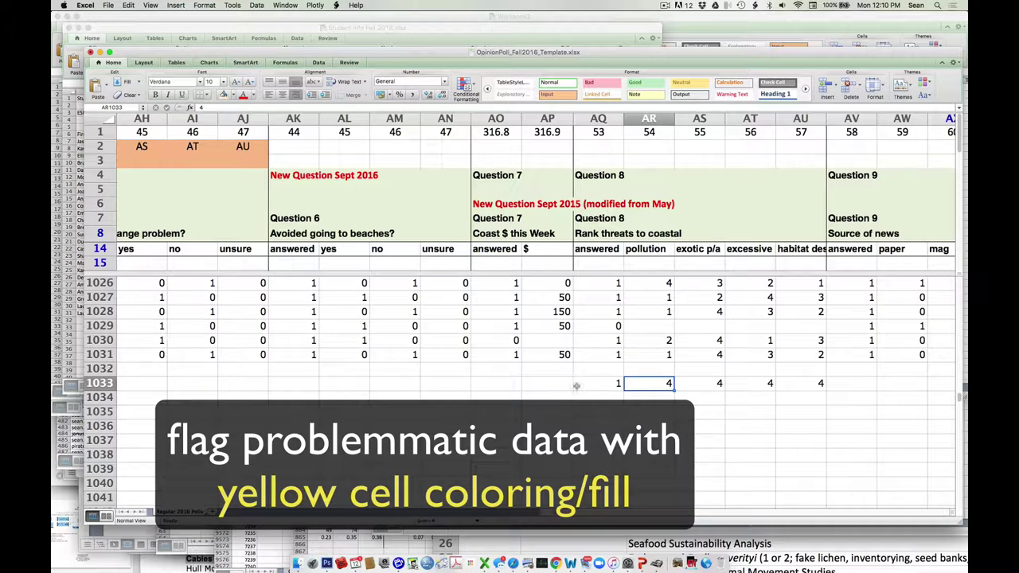
# Step: Fill the four identical rank cells AR1033:AU1033 yellow to flag them as suspect
pyautogui.keyDown('shift'); pyautogui.click(792, 383); pyautogui.keyUp('shift')
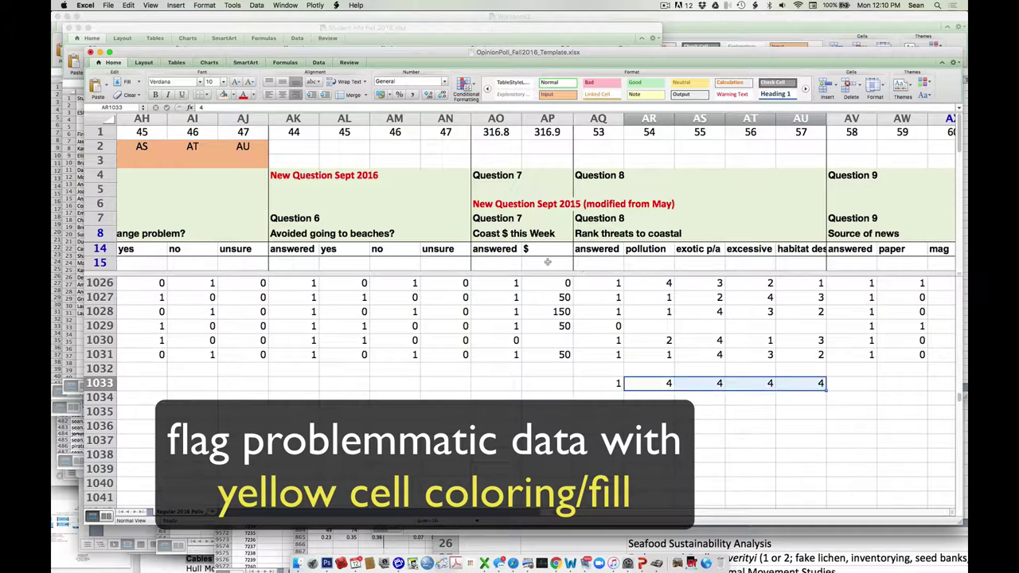
pyautogui.click(233, 95)
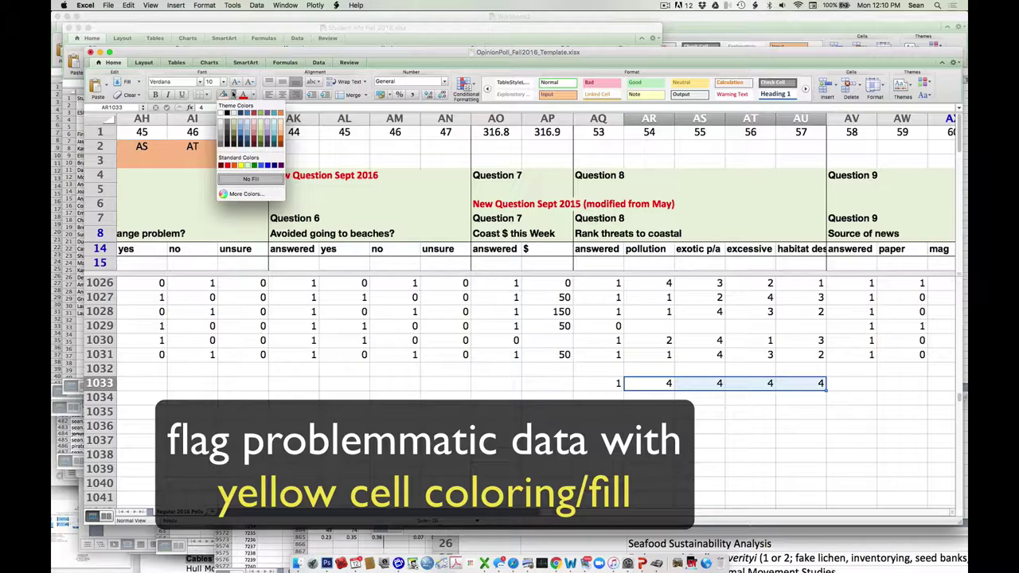
pyautogui.click(242, 166)
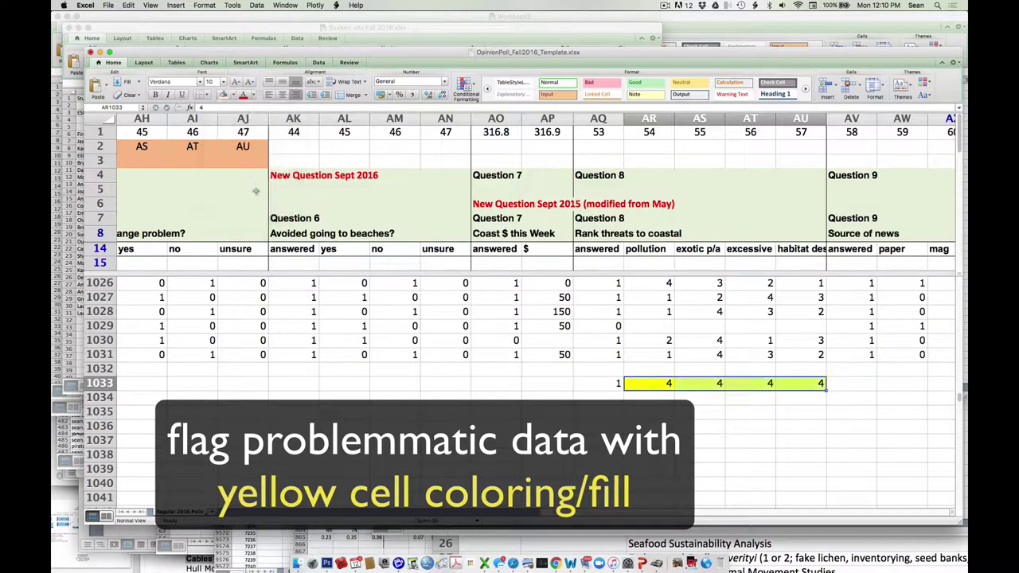
pyautogui.click(395, 383)
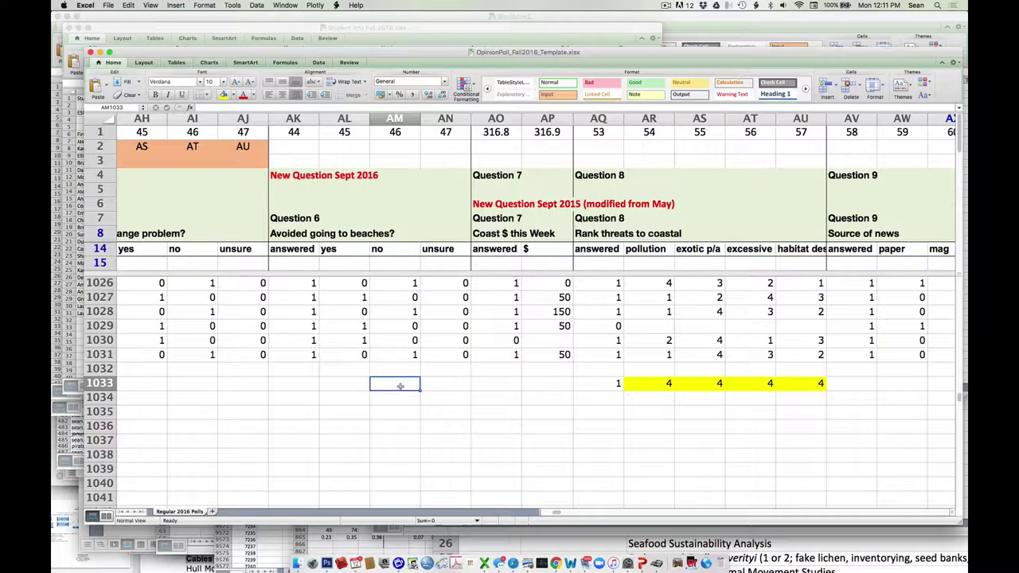
# Step: Scroll to the Overall (2015) summary and inspect Question 1's answered total =SUM(M671:M1157), showing 322
pyautogui.hscroll(-15, 405, 389)
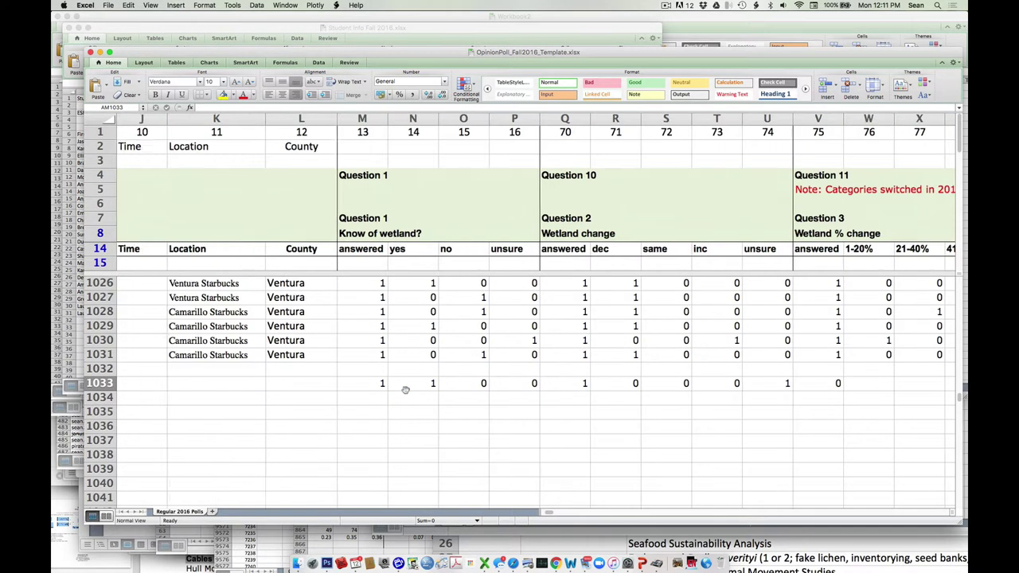
pyautogui.scroll(-3, 405, 390)
pyautogui.scroll(-10, 406, 389)
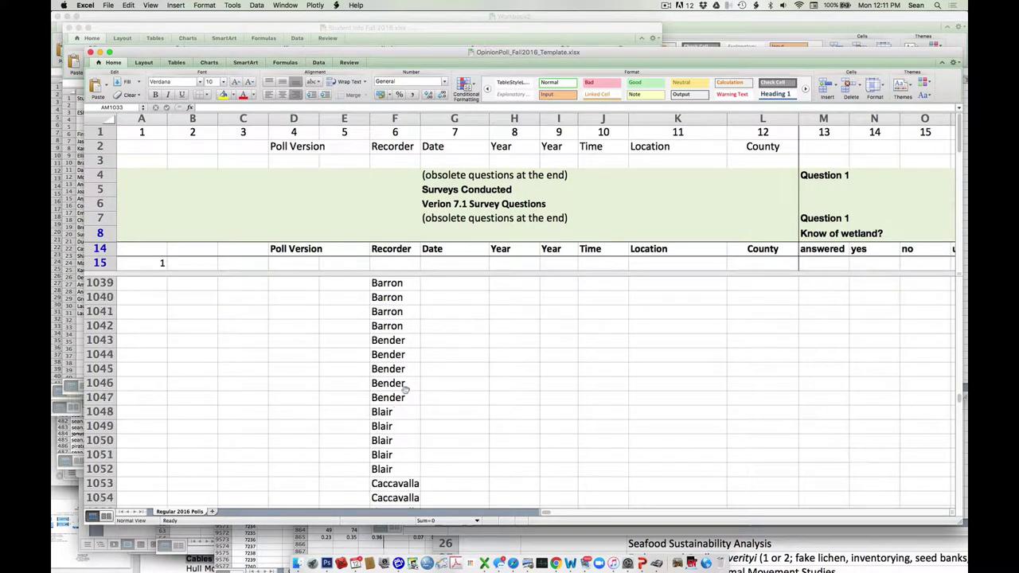
pyautogui.scroll(-10, 405, 389)
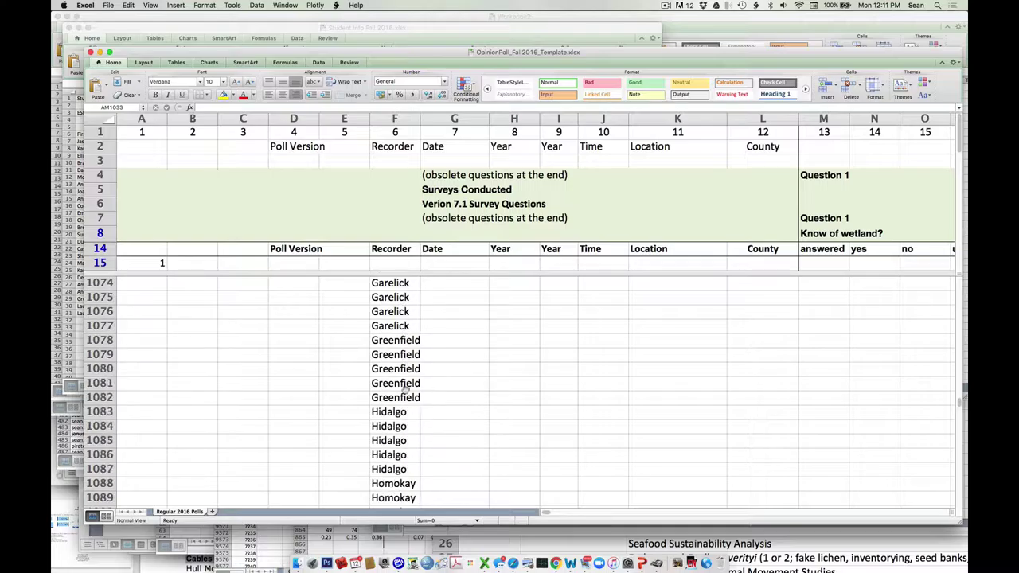
pyautogui.scroll(-20, 405, 389)
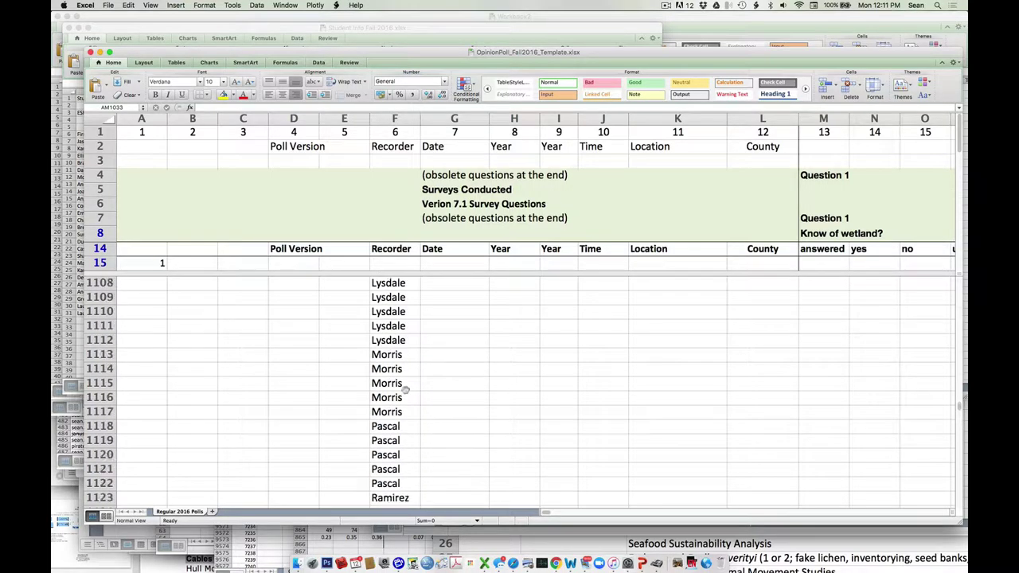
pyautogui.scroll(-1, 405, 389)
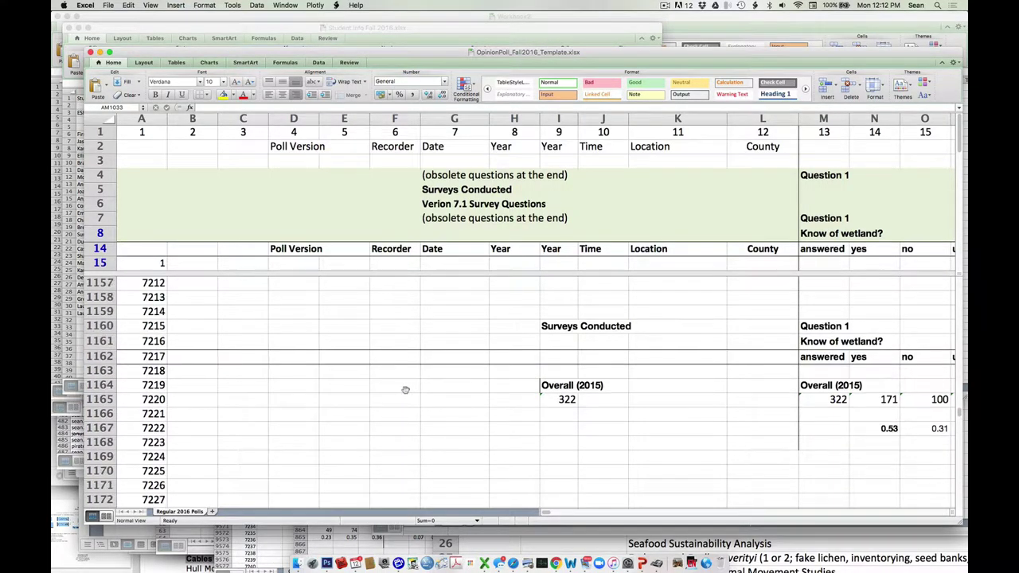
pyautogui.hscroll(5, 405, 389)
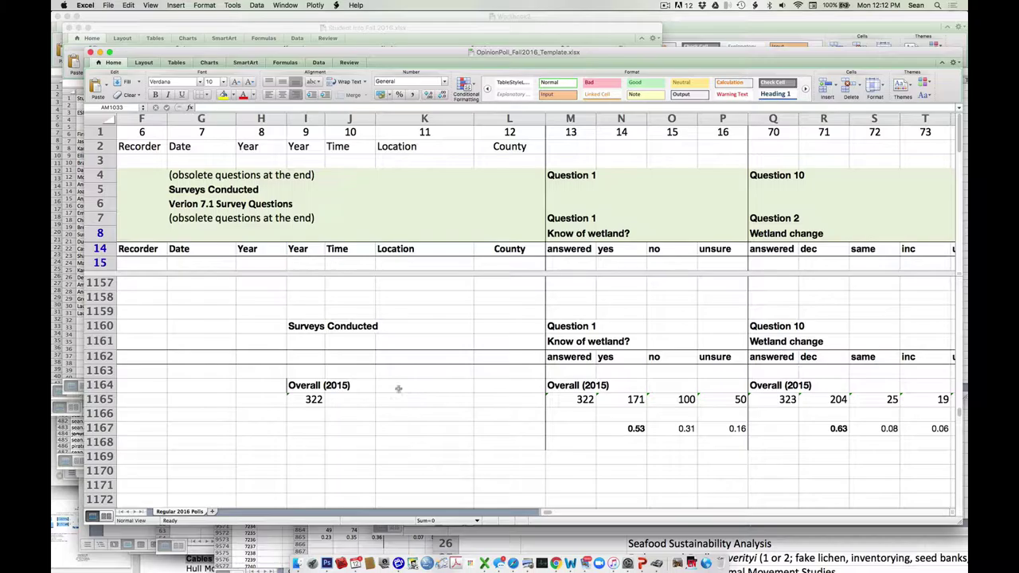
pyautogui.click(560, 403)
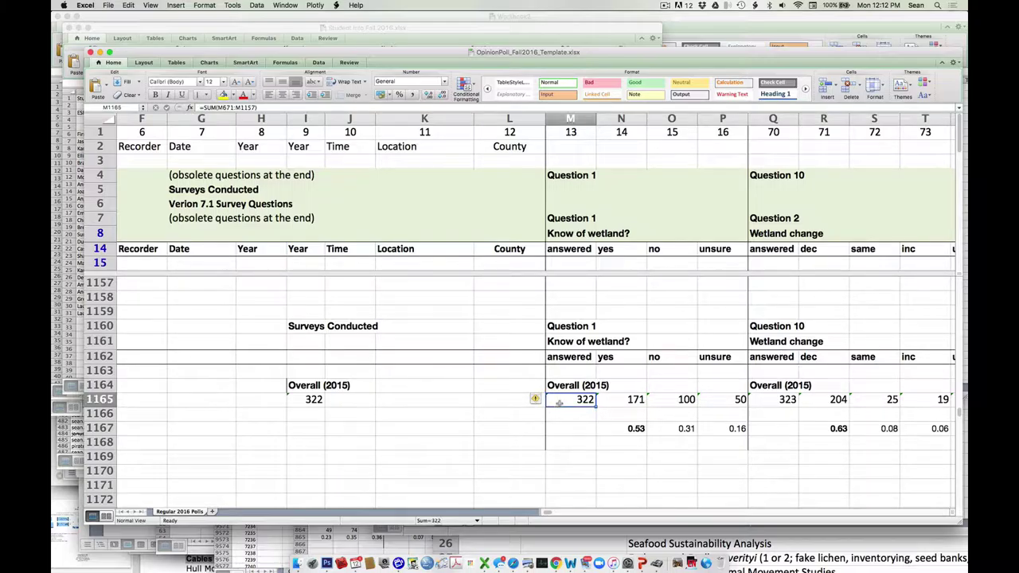
pyautogui.moveTo(560, 403)
pyautogui.mouseDown()
pyautogui.moveTo(612, 400)
pyautogui.moveTo(566, 402)
pyautogui.mouseUp()
pyautogui.press('Right')
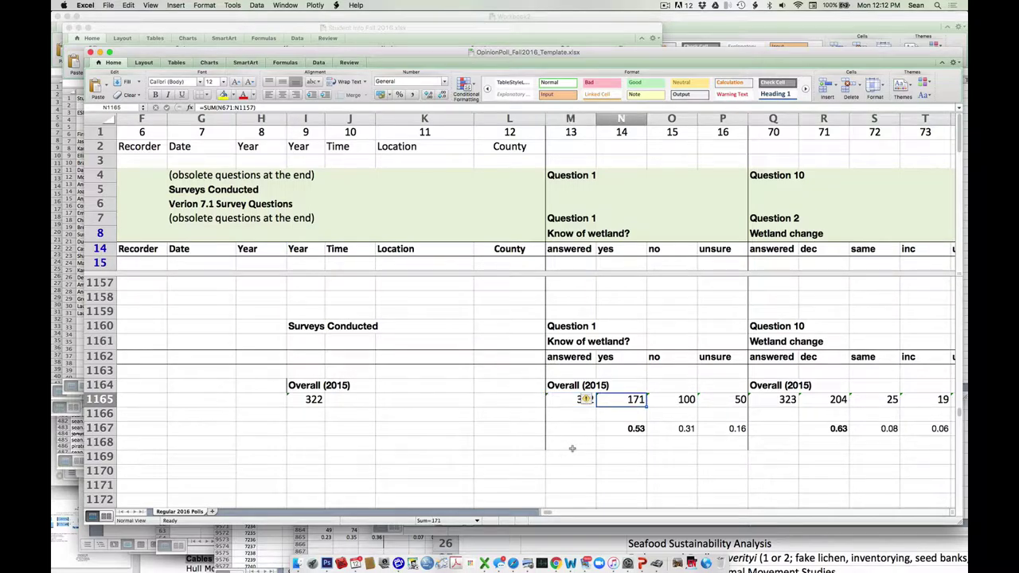
pyautogui.press('Right')
pyautogui.press('Down')
pyautogui.press('Down')
pyautogui.press('Left')
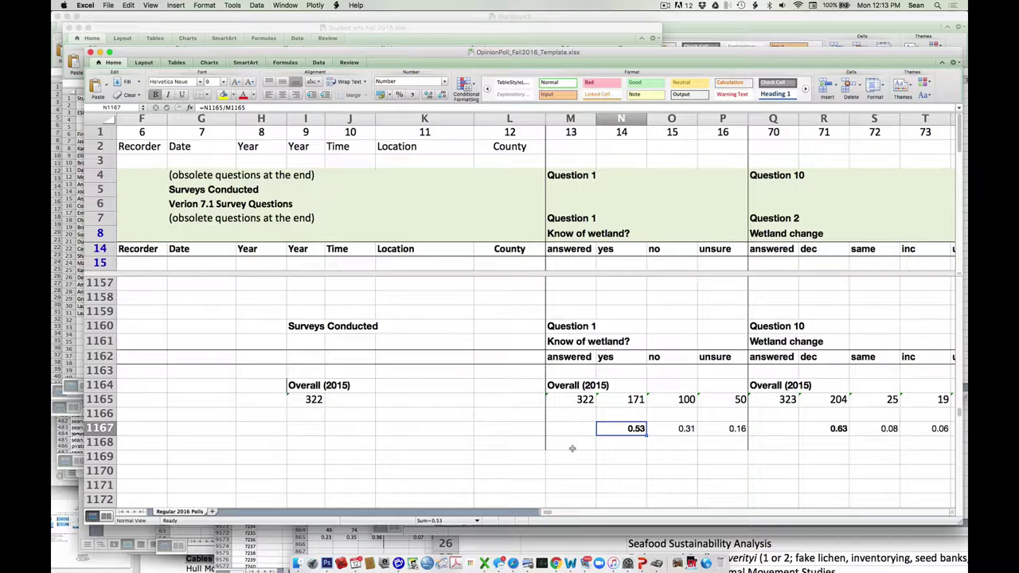
pyautogui.press('Right')
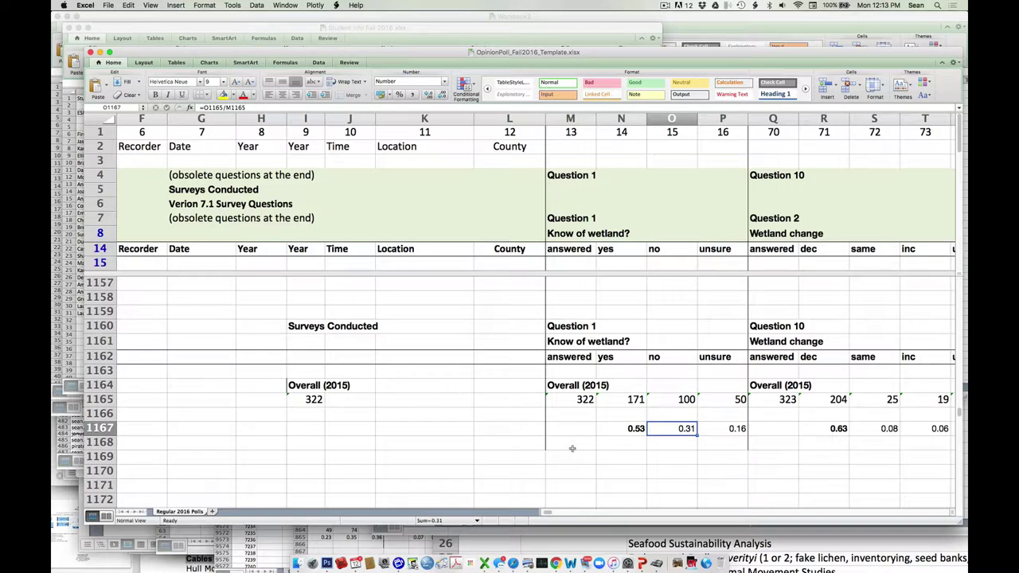
pyautogui.press('Right')
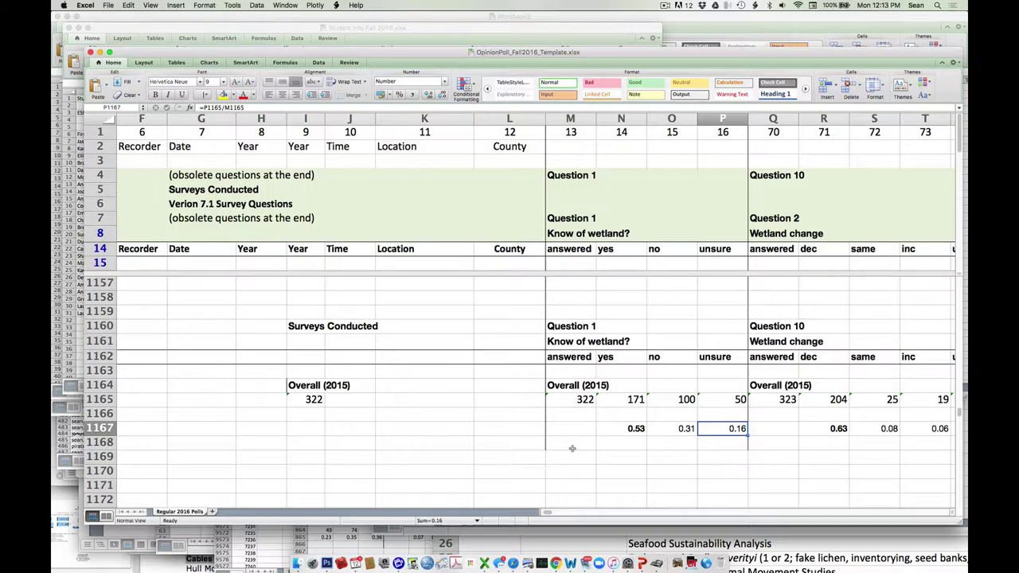
pyautogui.hscroll(15, 571, 449)
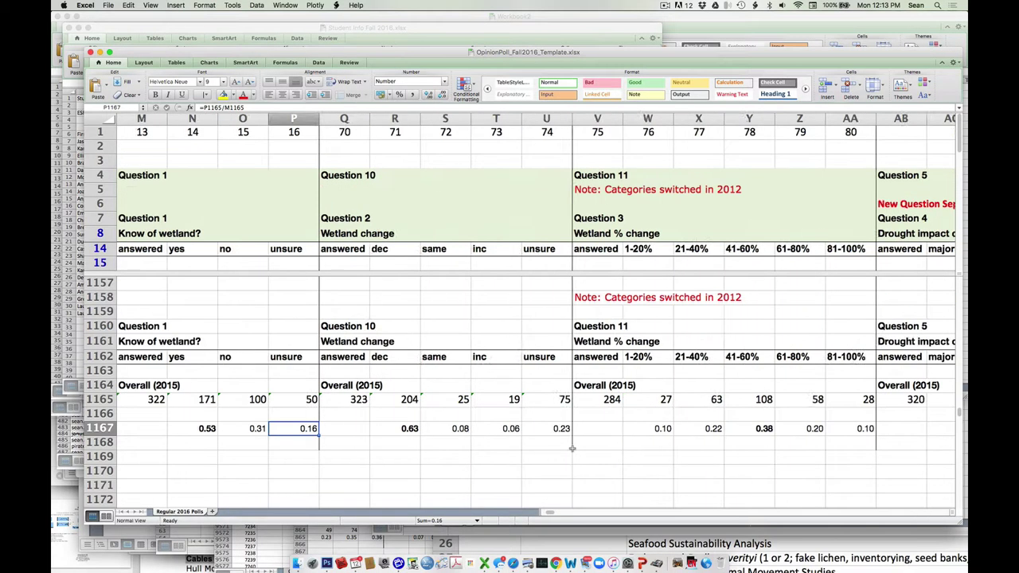
pyautogui.hscroll(-15, 570, 448)
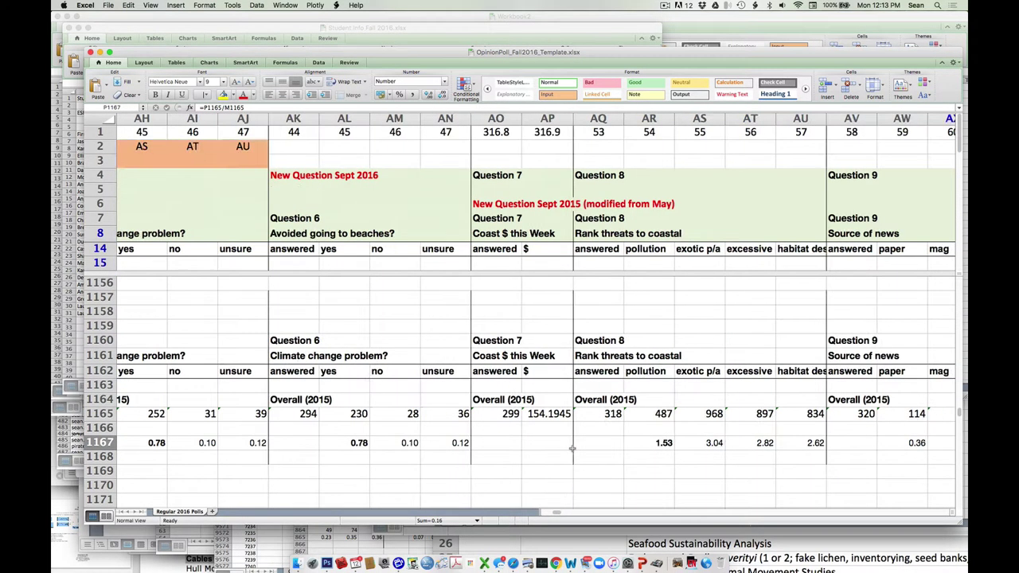